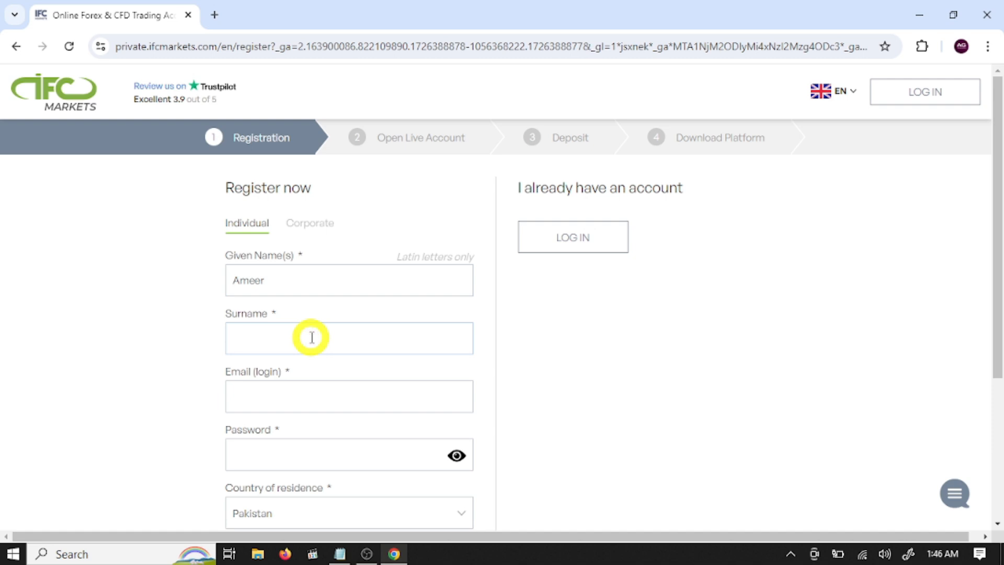
Complete the registration form with the surname, login email, account password and mobile phone number, register, and decline saving the password.
scroll(312, 338, down, 4)
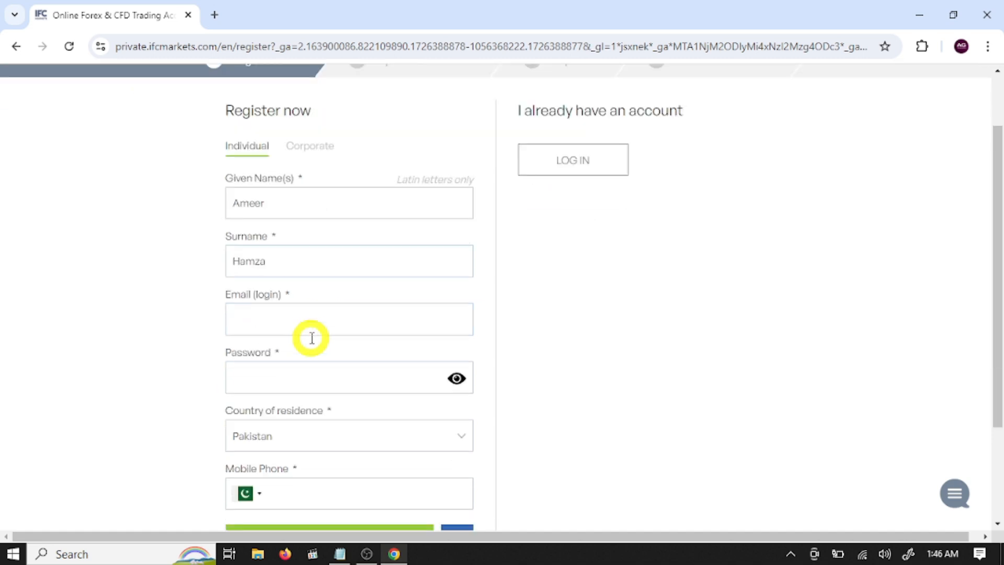
click(308, 180)
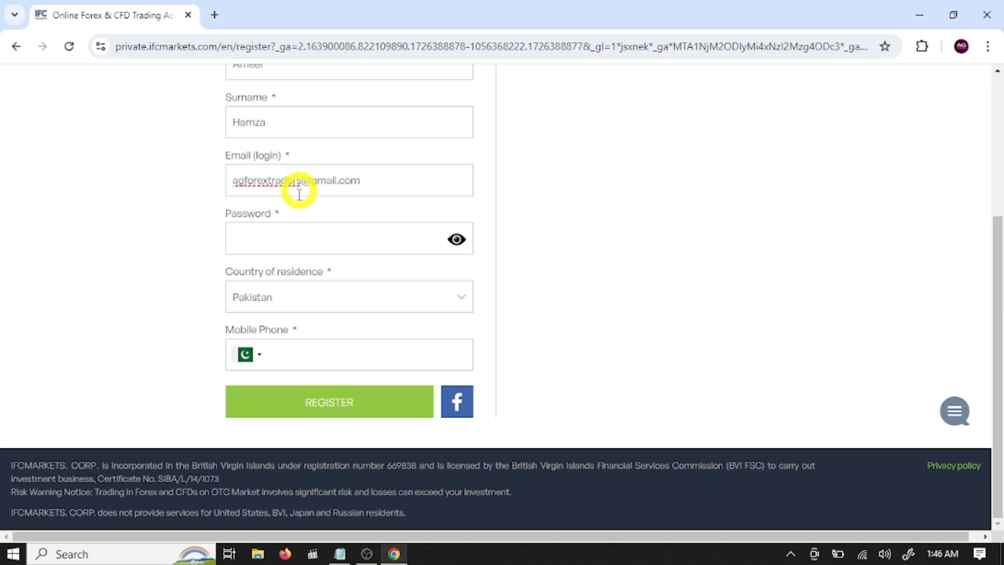
click(304, 234)
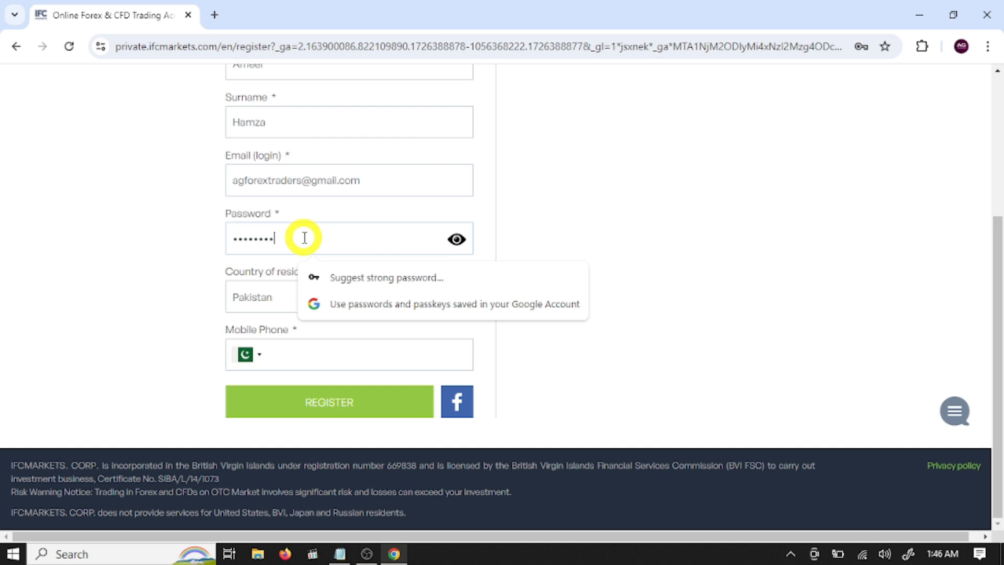
click(134, 291)
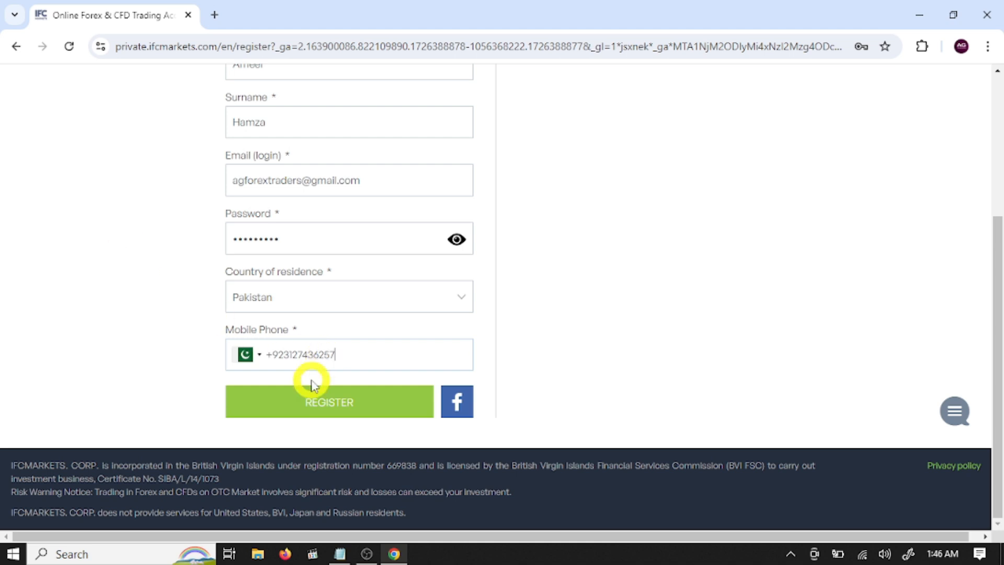
click(322, 406)
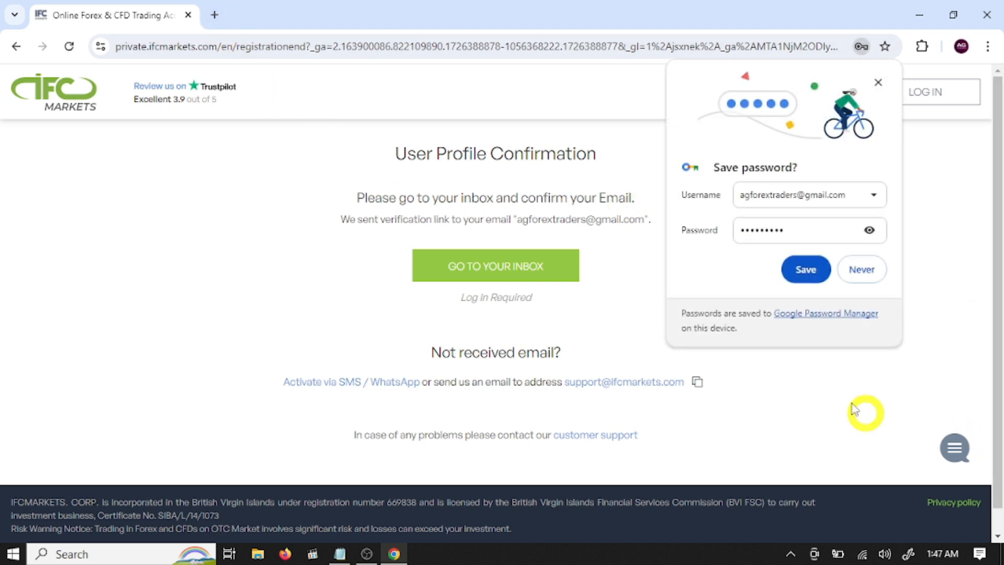
click(873, 266)
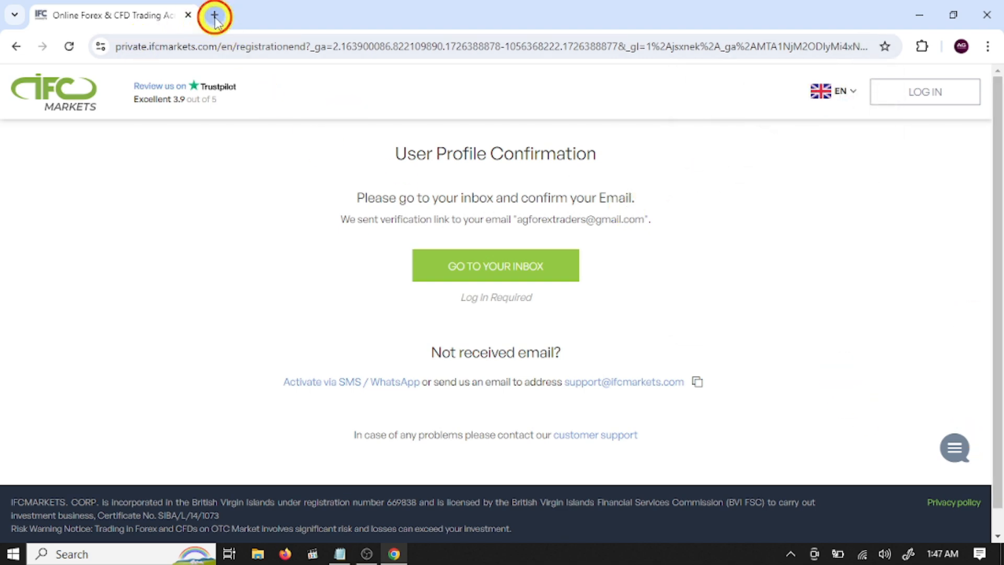
Open Gmail in a new browser tab and confirm the email address from the IFC Markets "Confirm your Email" message.
click(215, 15)
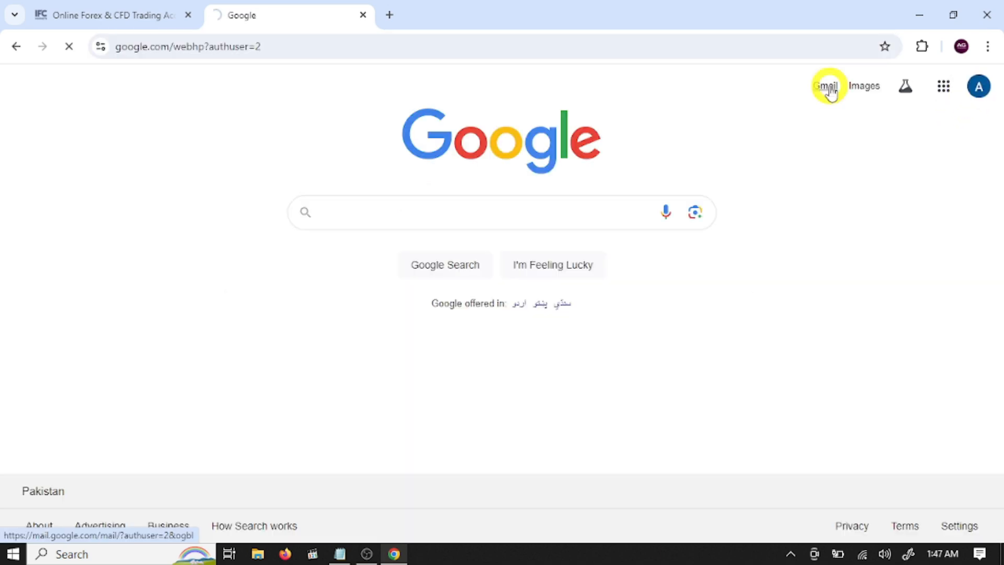
click(828, 86)
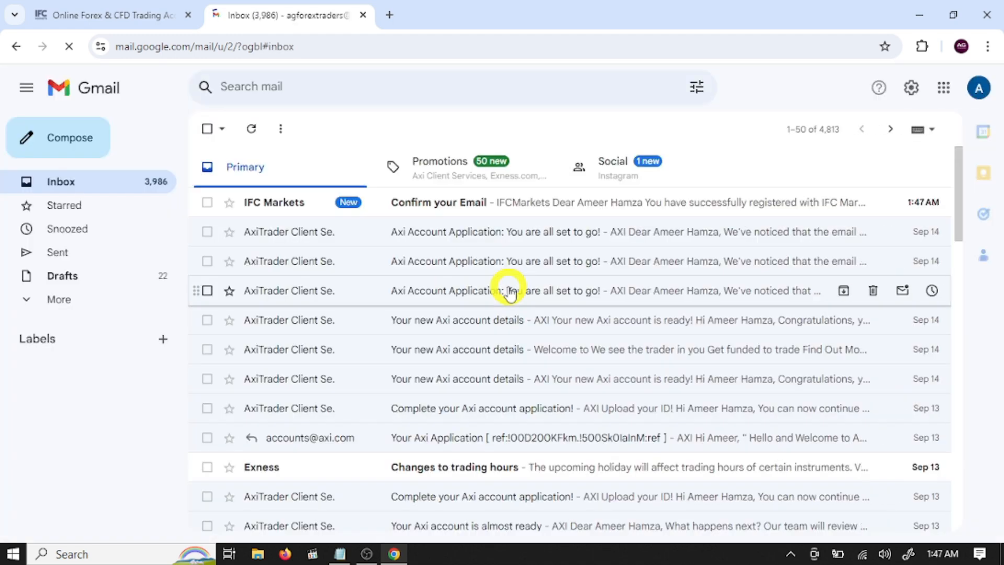
click(549, 204)
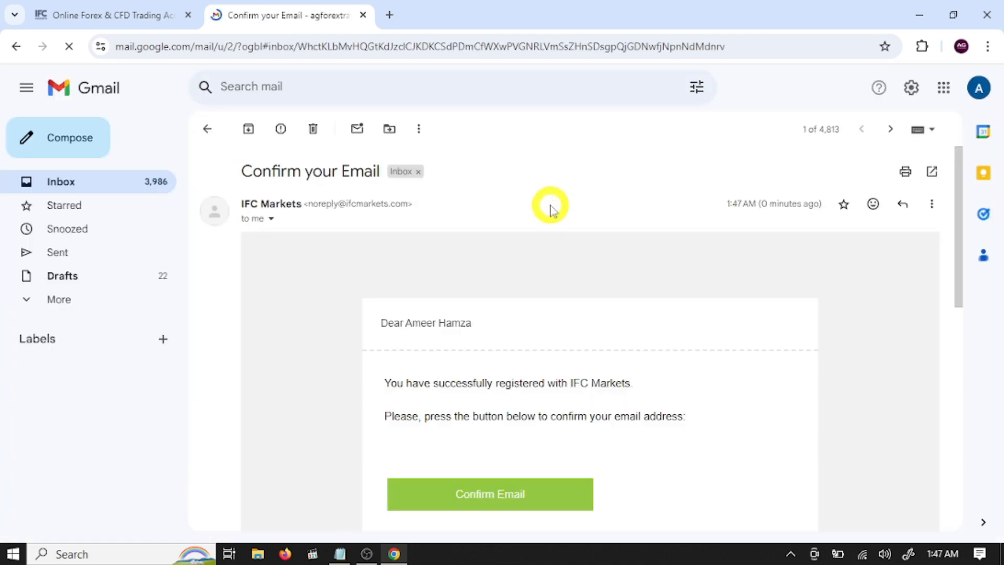
scroll(539, 262, down, 3)
click(510, 339)
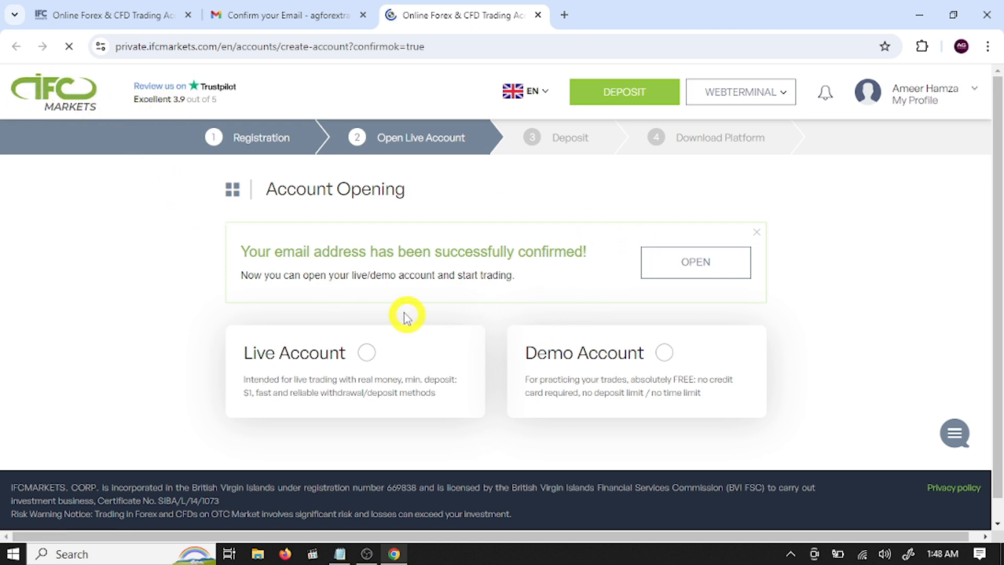
Choose a live MetaTrader 5 account of type Standard (Floating spread) with 1:200 leverage.
scroll(407, 316, down, 1)
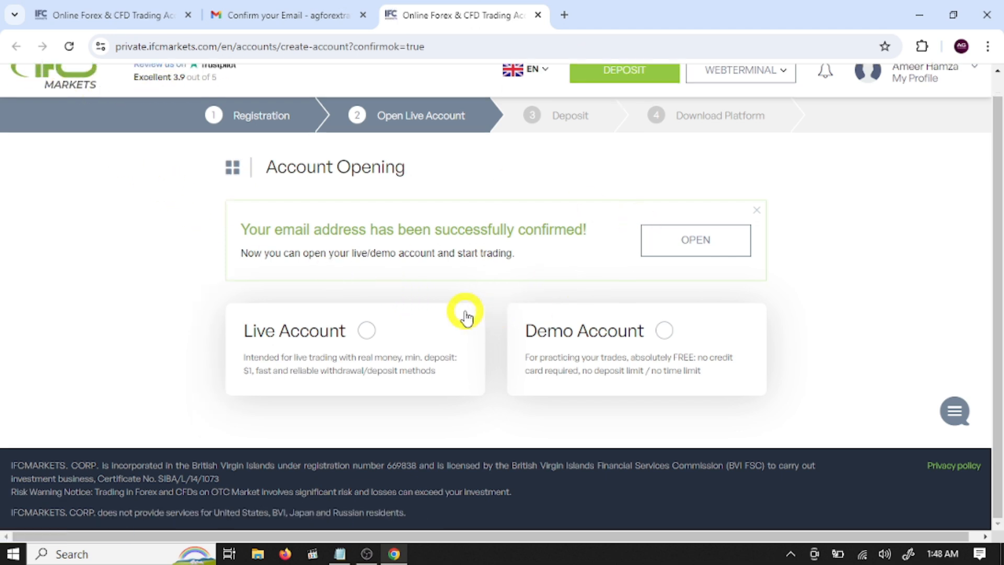
click(366, 331)
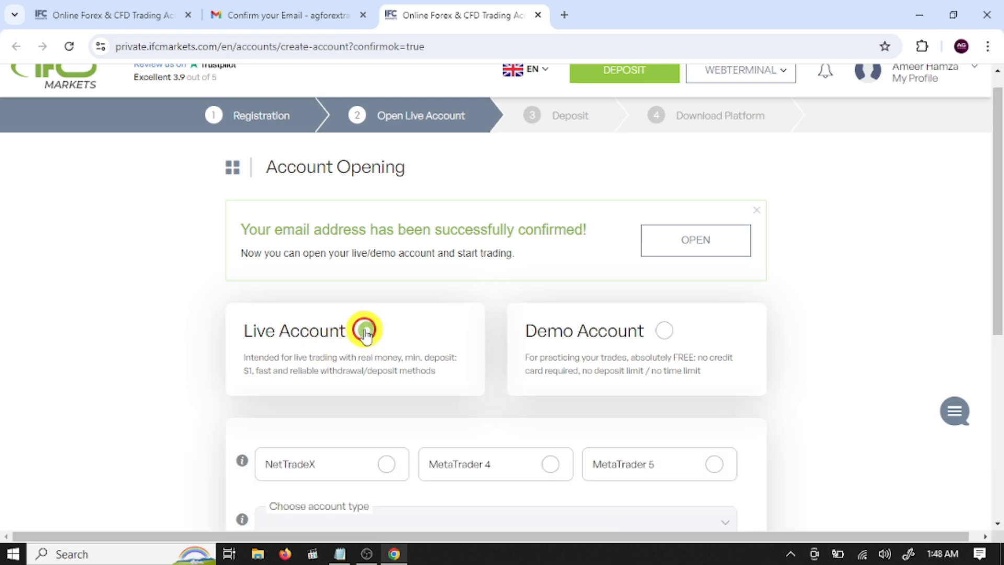
scroll(380, 335, down, 4)
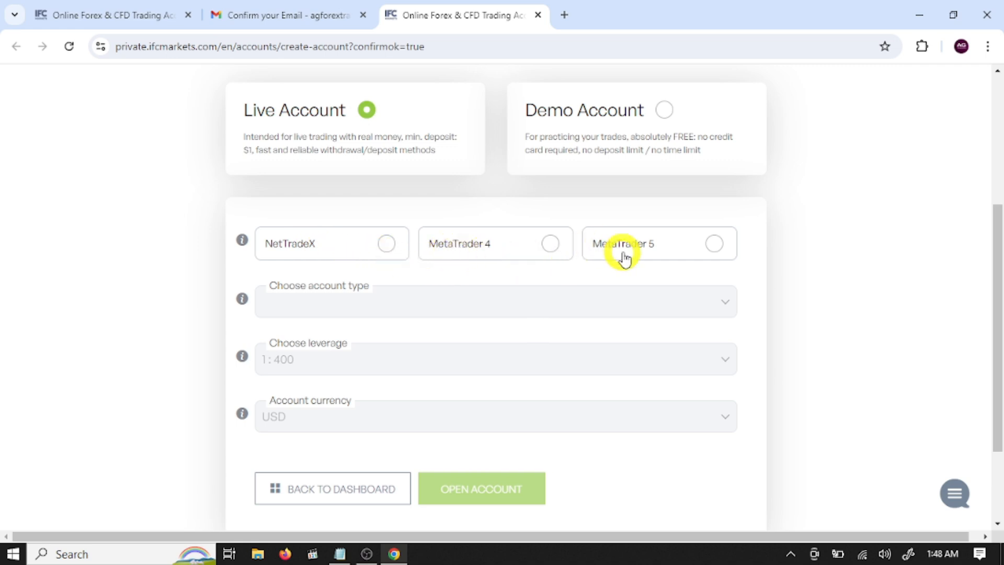
click(672, 255)
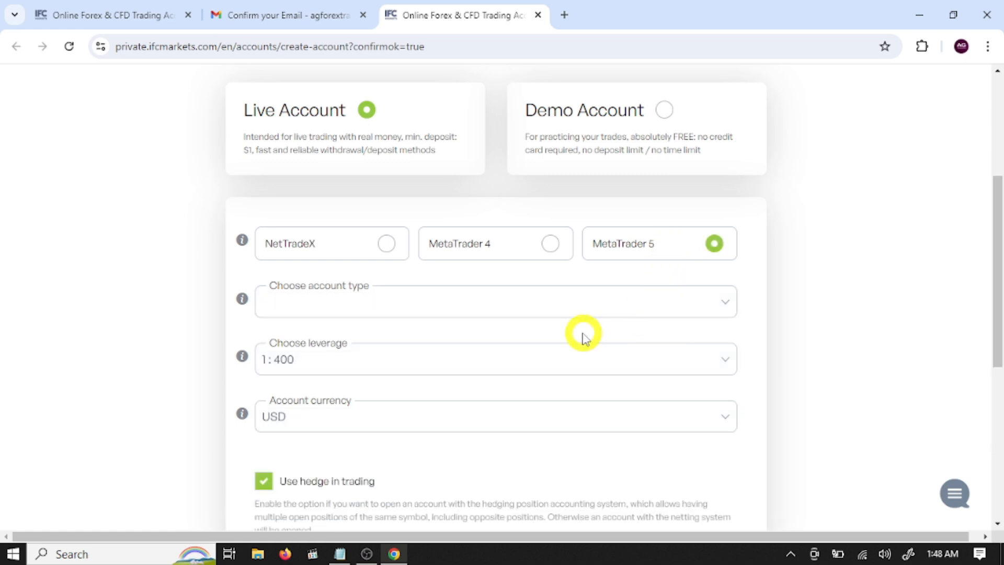
click(725, 304)
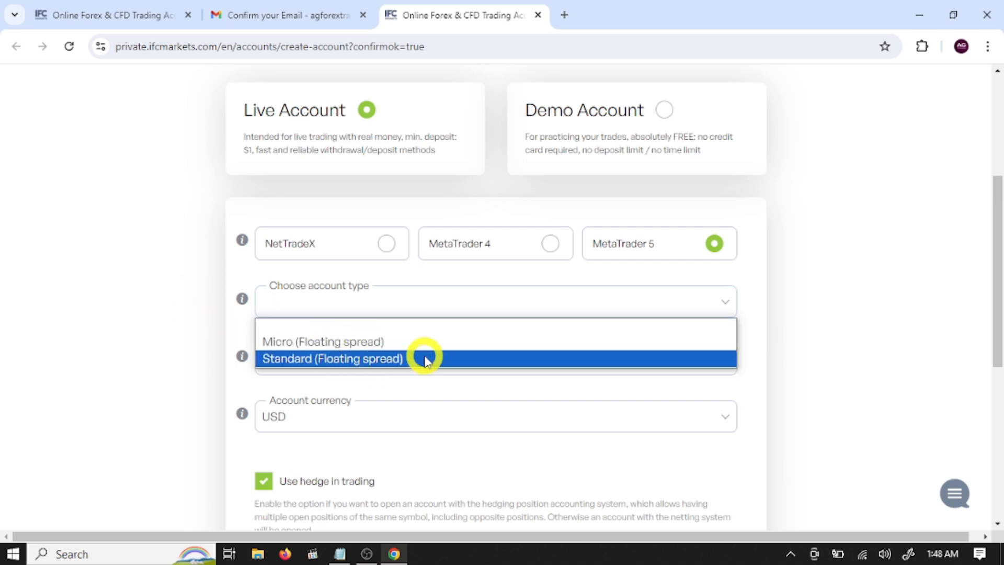
click(314, 357)
scroll(643, 321, down, 3)
click(391, 214)
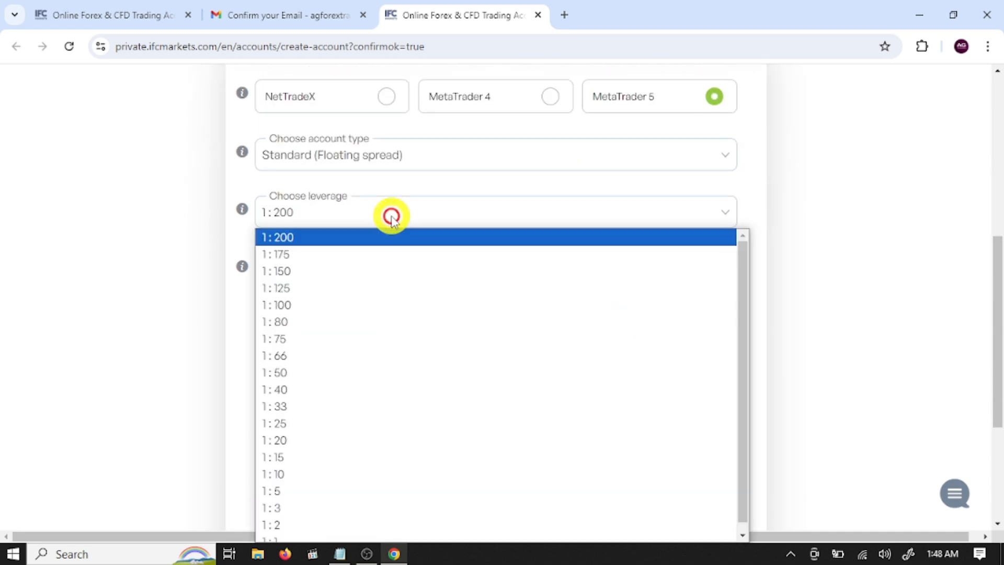
click(304, 239)
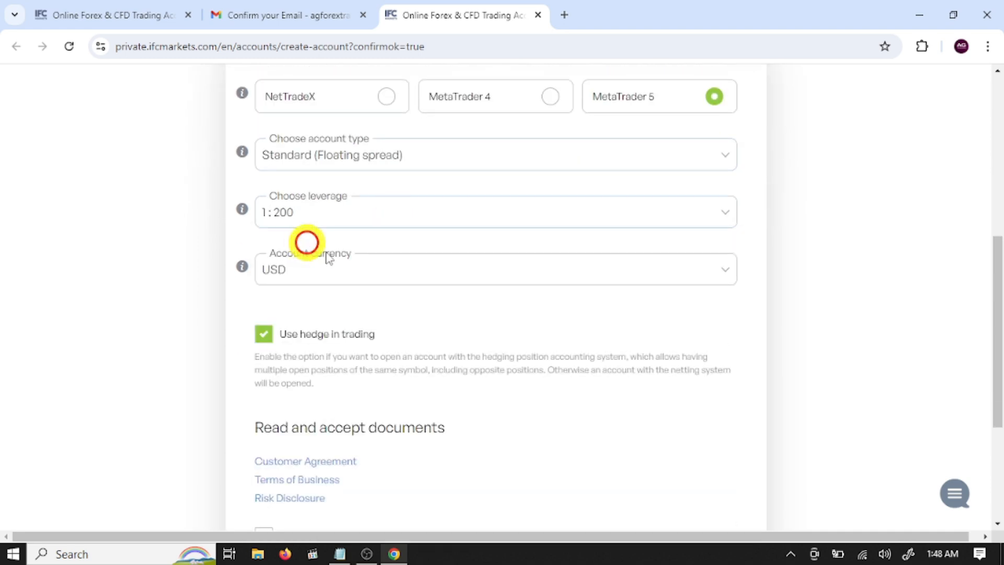
Acknowledge having read and agreed to the listed documents and open the live account.
scroll(530, 291, down, 1)
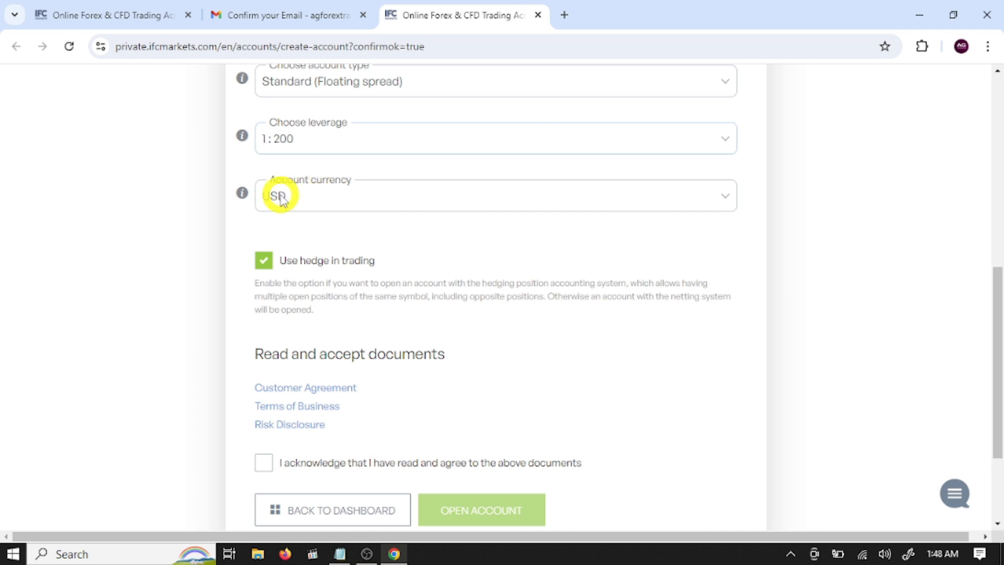
scroll(399, 257, down, 1)
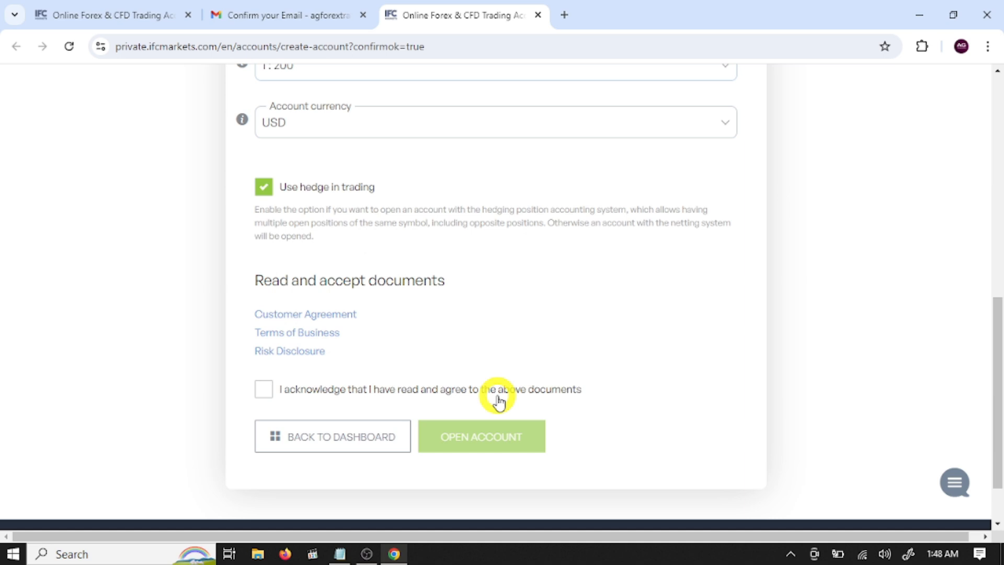
click(259, 393)
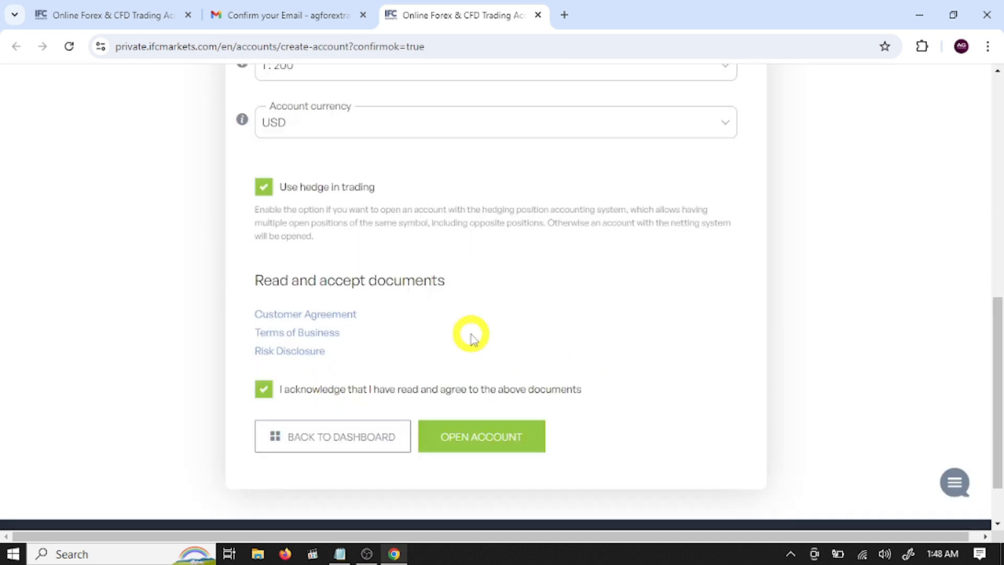
click(263, 392)
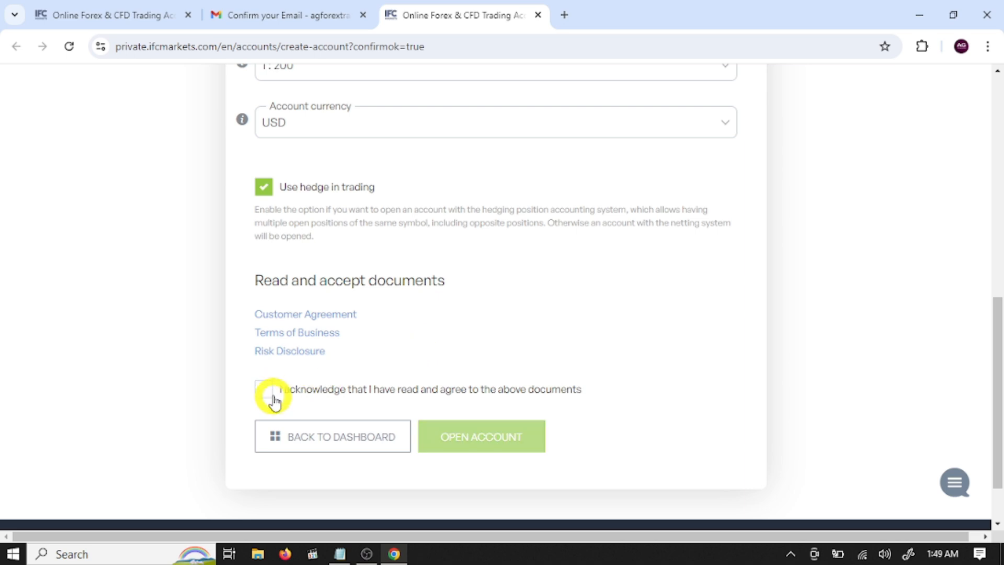
click(265, 390)
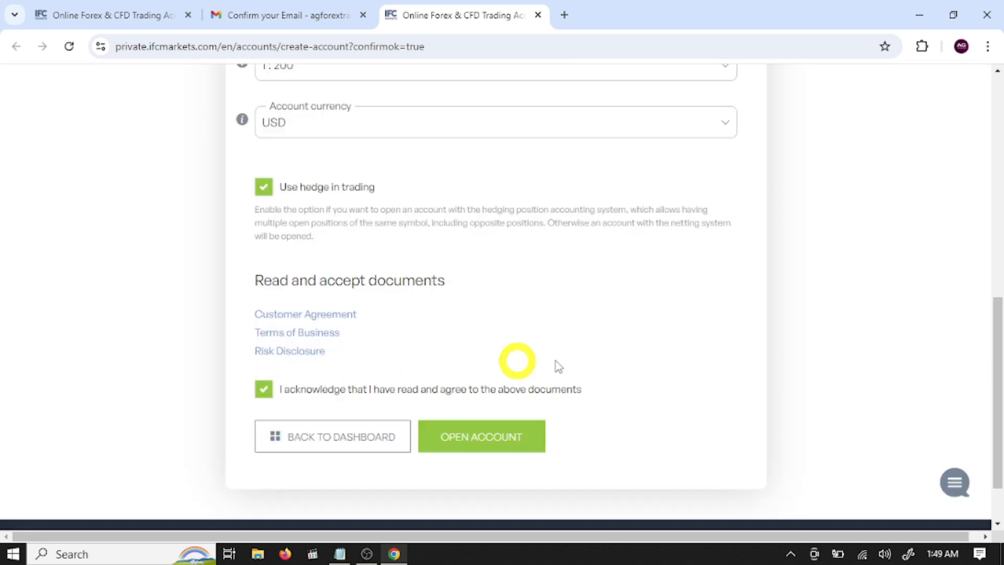
click(516, 443)
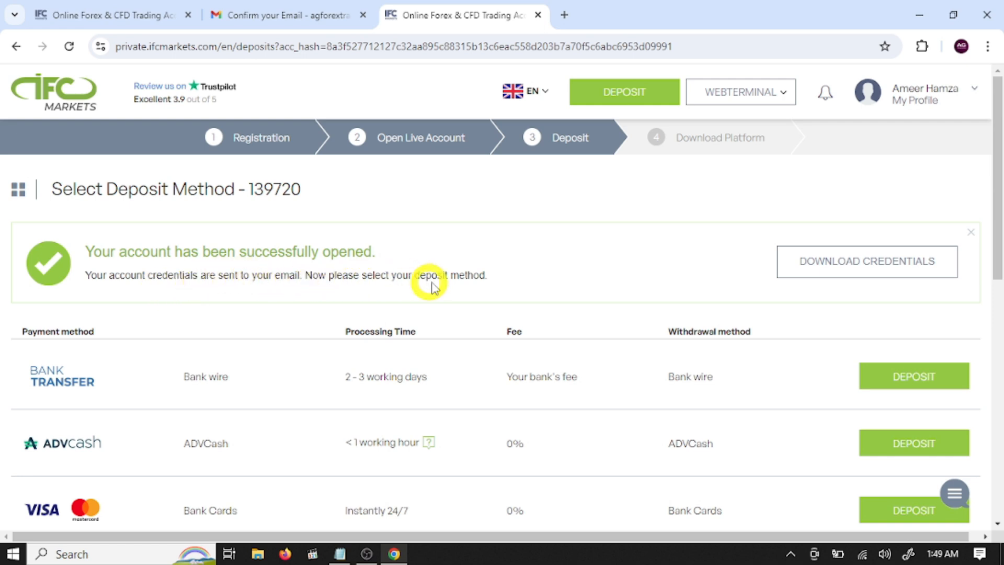
Switch to Gmail and open the "New trading account with IFC Markets" email to examine the account credentials.
scroll(516, 285, down, 3)
scroll(513, 286, up, 3)
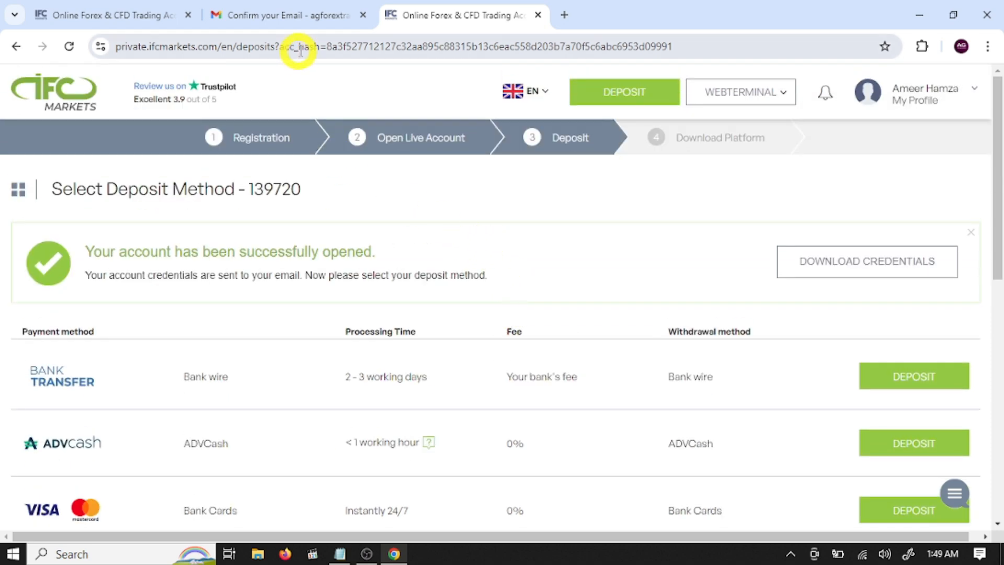
click(312, 22)
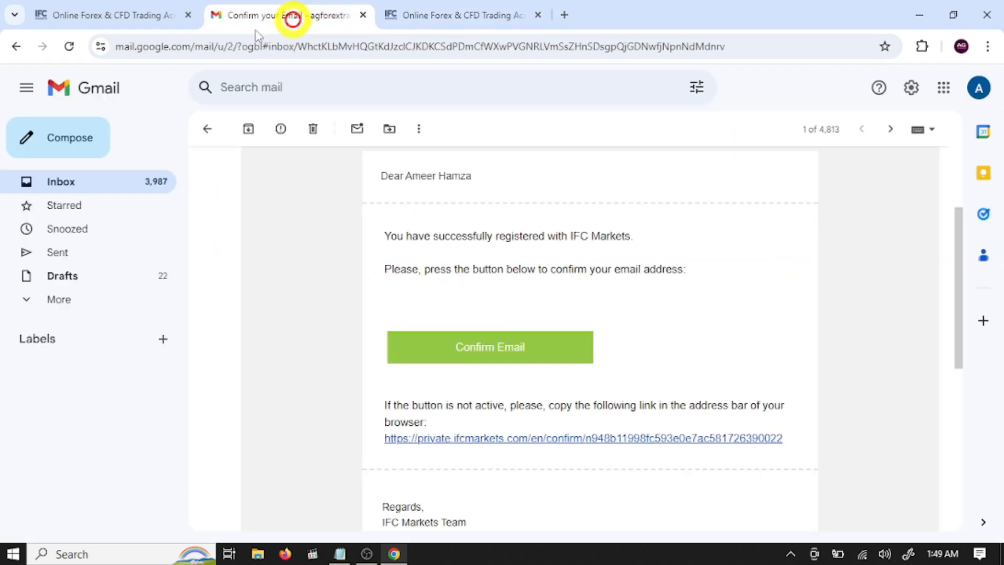
click(16, 46)
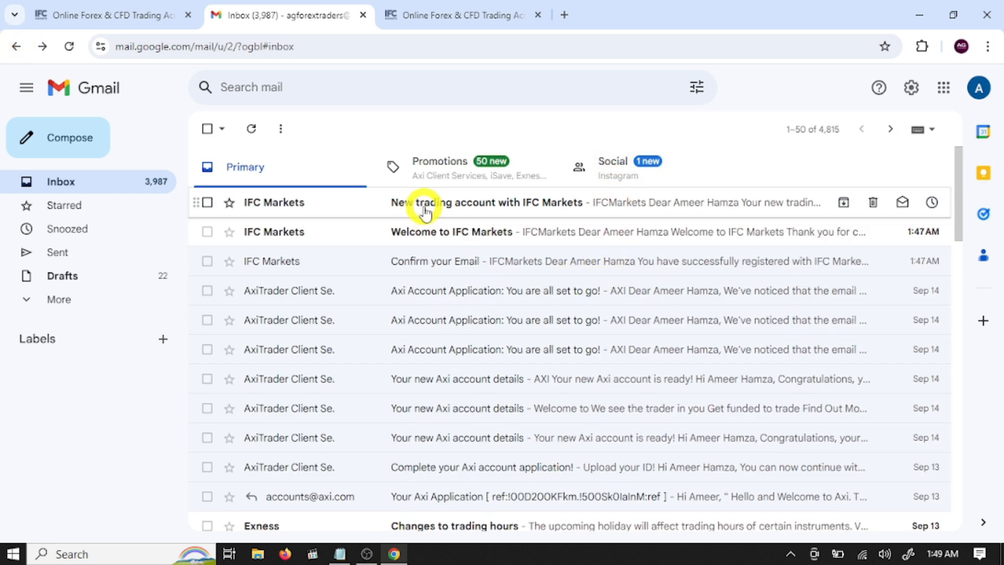
click(465, 205)
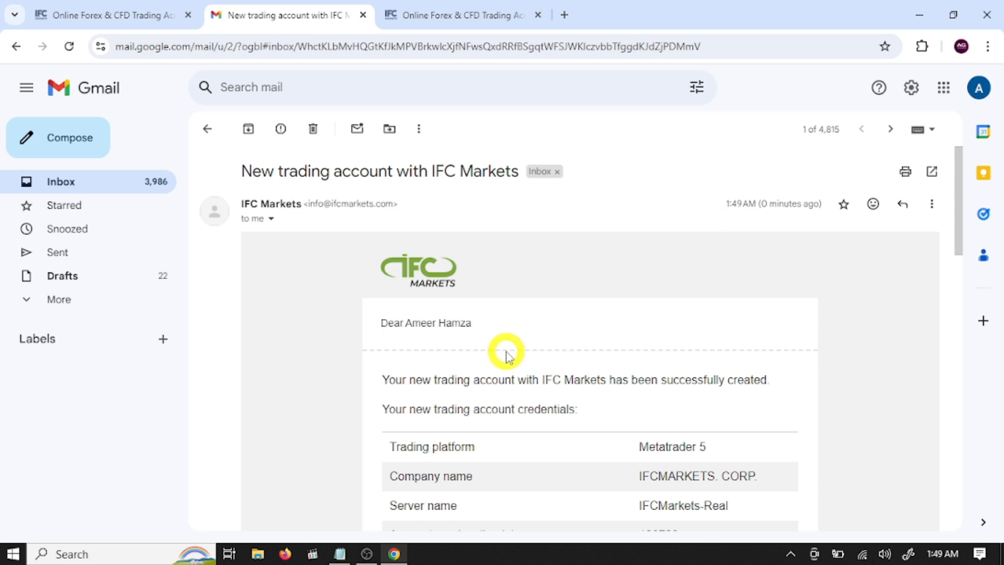
scroll(505, 352, down, 5)
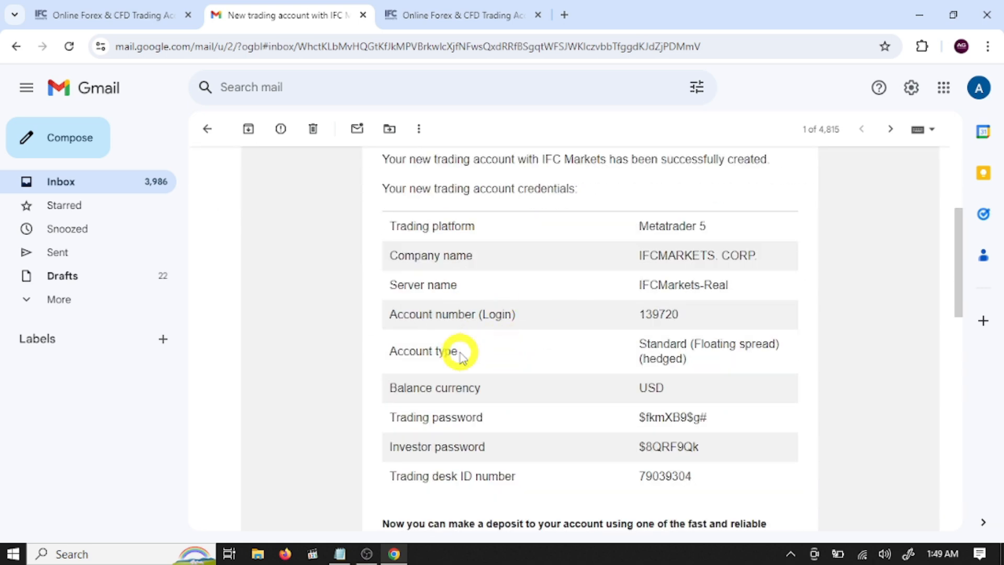
Highlight the account number, trading password and server name in turn within the emailed trading account credentials.
drag(678, 316, 639, 317)
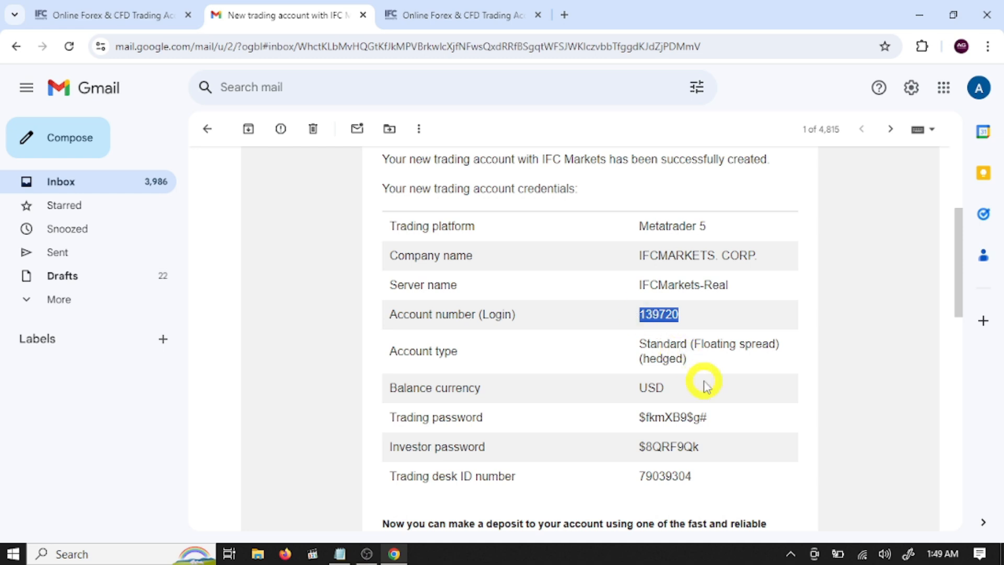
drag(724, 425, 638, 425)
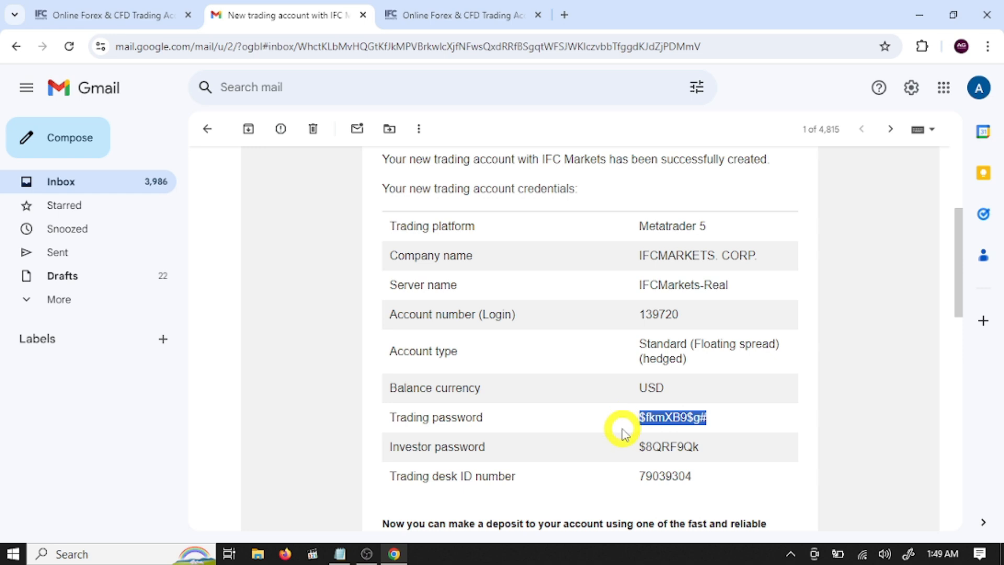
drag(637, 287, 735, 296)
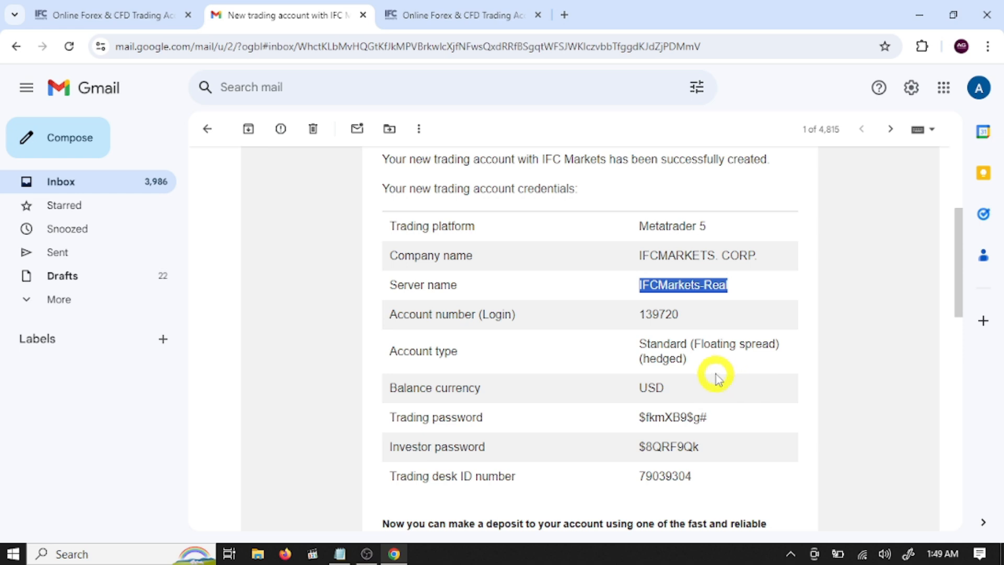
click(660, 314)
click(689, 388)
Switch back to the IFC Markets site and open the profile's Profile Authorization page.
key(ctrl+Tab)
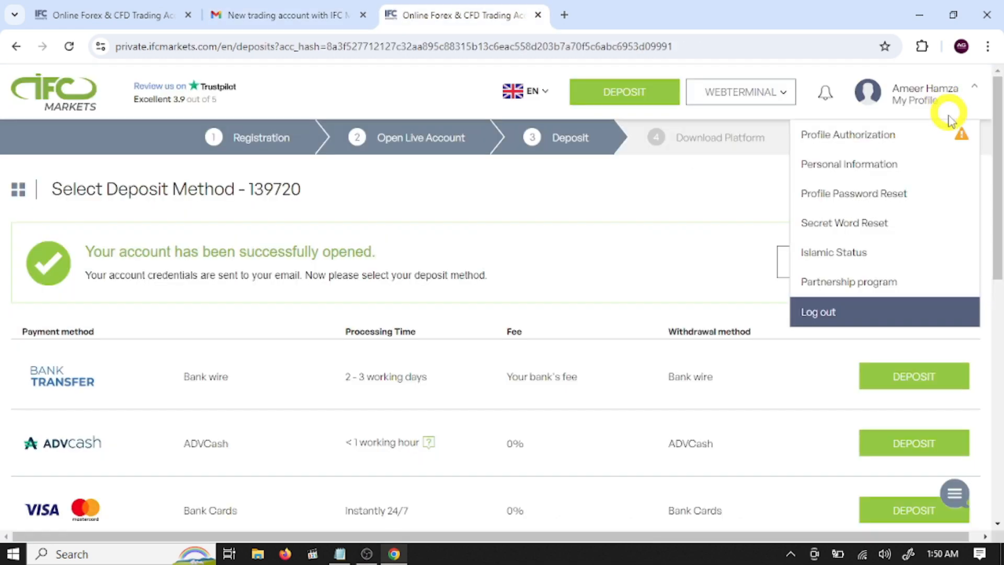
click(892, 137)
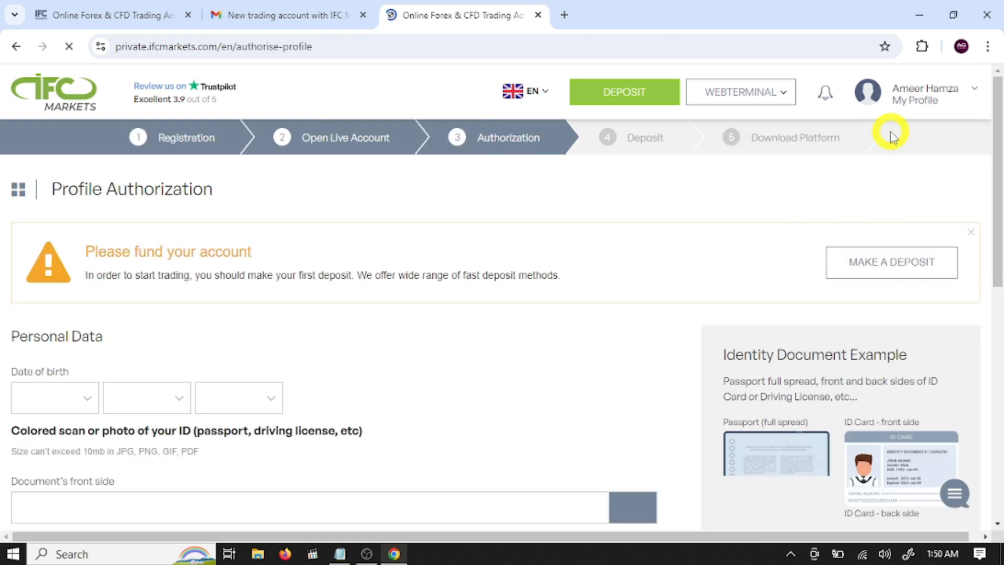
Fill in the day, month and year of the client's date of birth in the Personal Data section.
scroll(391, 267, down, 3)
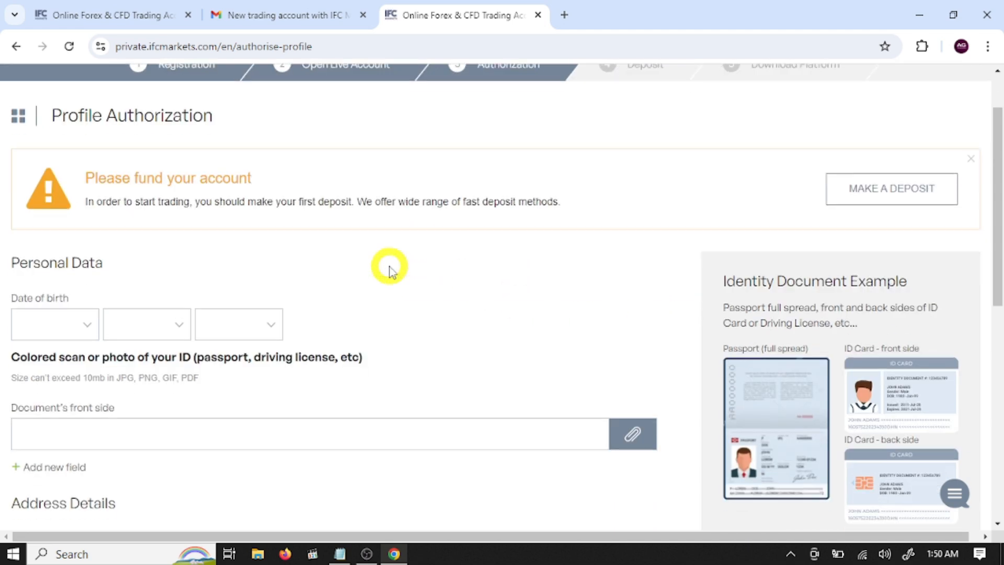
scroll(390, 267, up, 2)
click(64, 323)
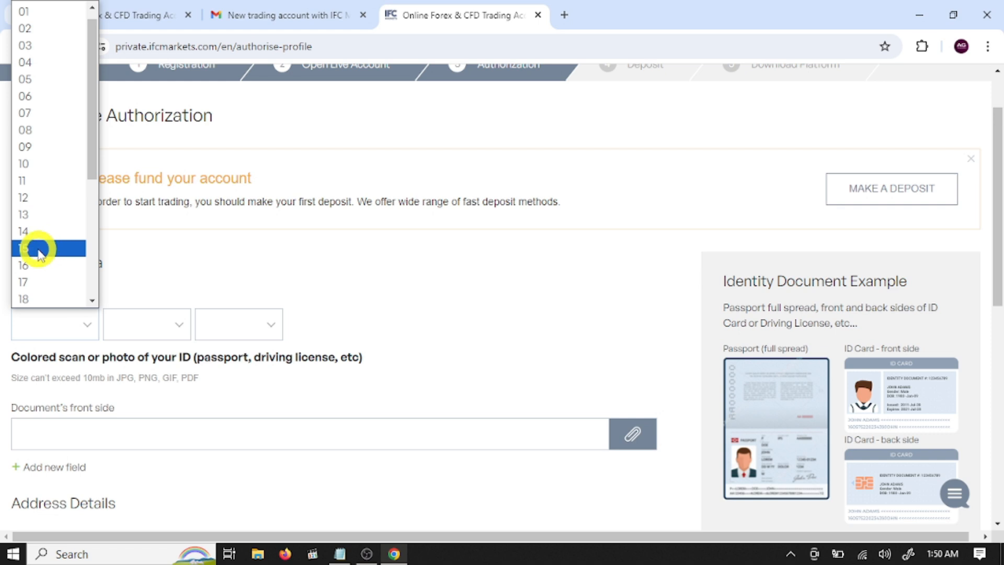
click(41, 250)
click(132, 338)
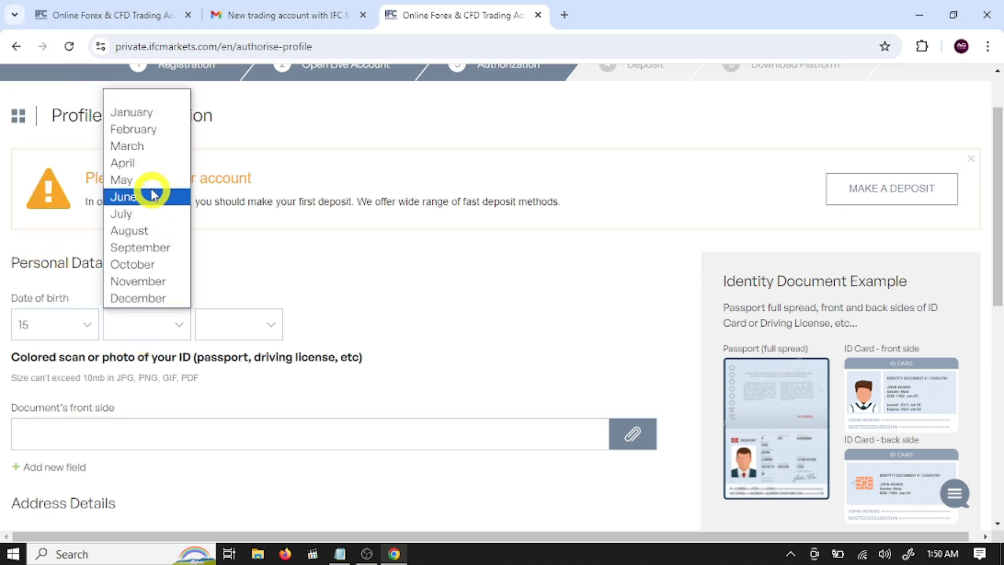
click(146, 162)
click(235, 322)
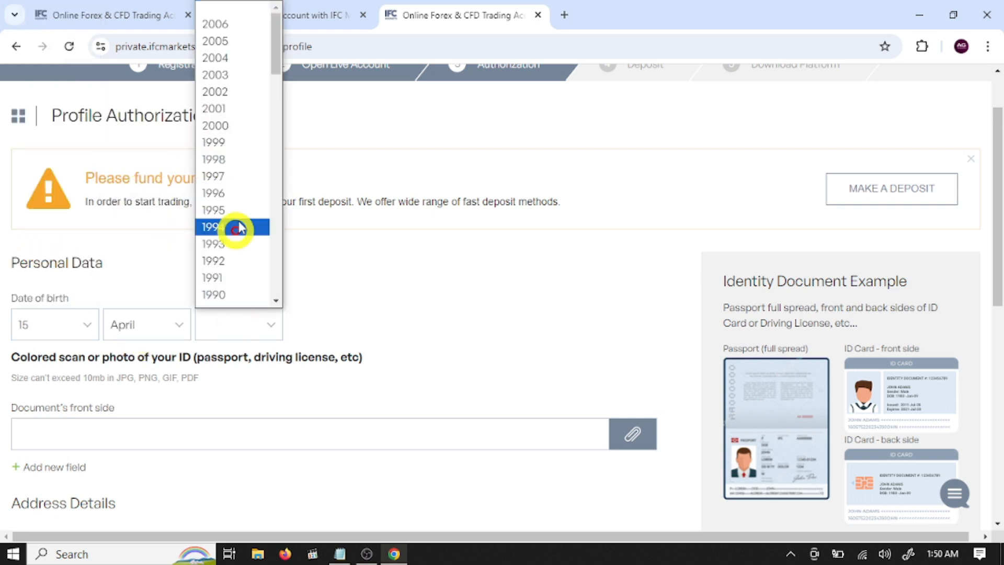
click(223, 158)
Attach IMG_20240914_003432.jpg from the id folder on Local Disk (E:) as the ID document's front side.
scroll(348, 152, down, 4)
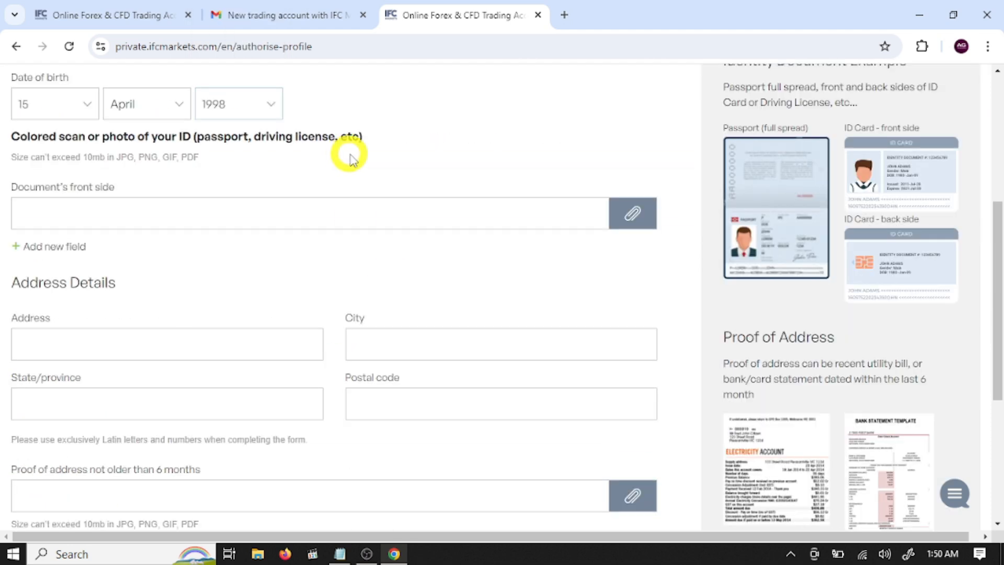
click(634, 215)
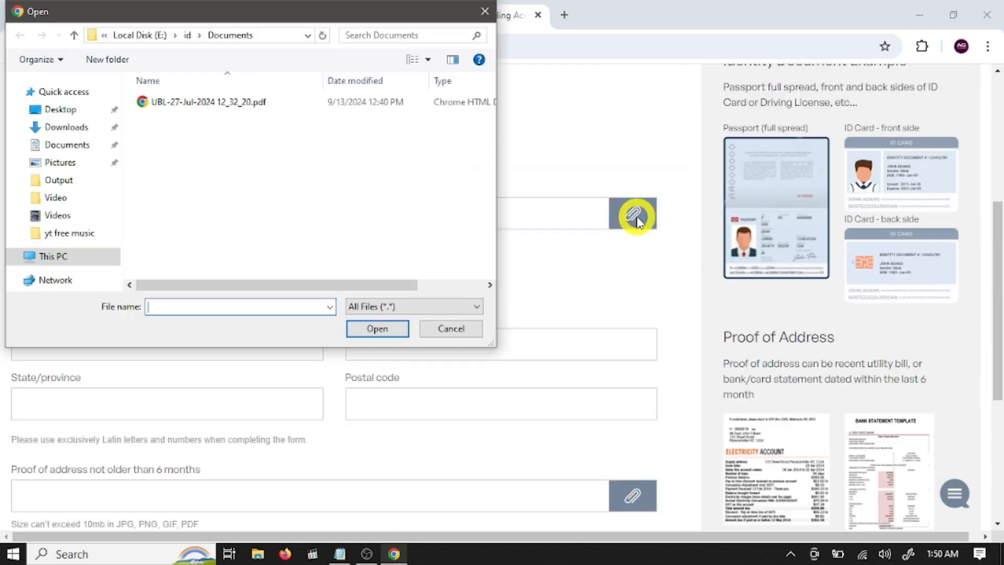
click(58, 257)
double_click(230, 272)
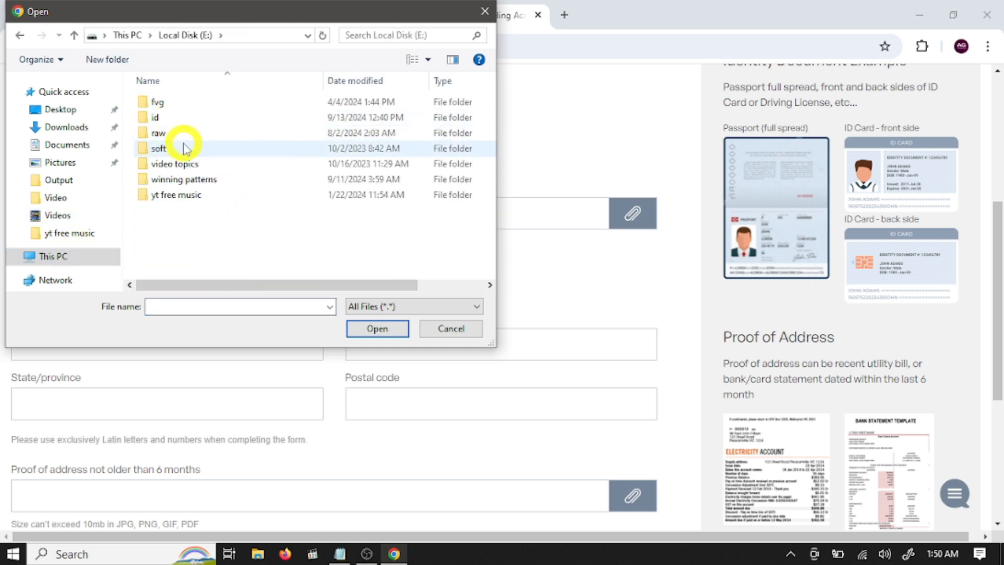
double_click(160, 117)
click(265, 133)
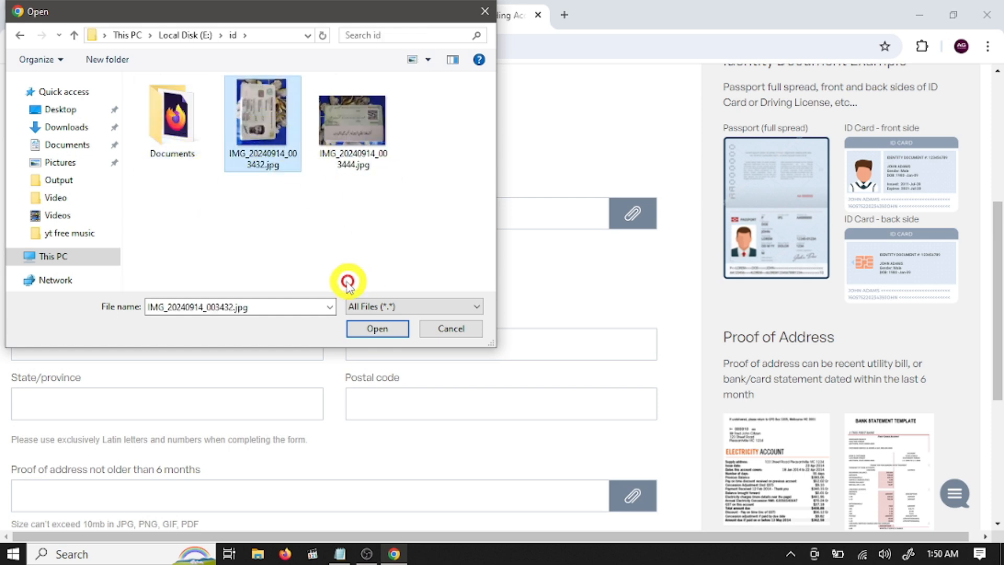
click(372, 323)
Add a field for the ID document's back side and attach IMG_20240914_003444.jpg to it.
scroll(461, 308, down, 3)
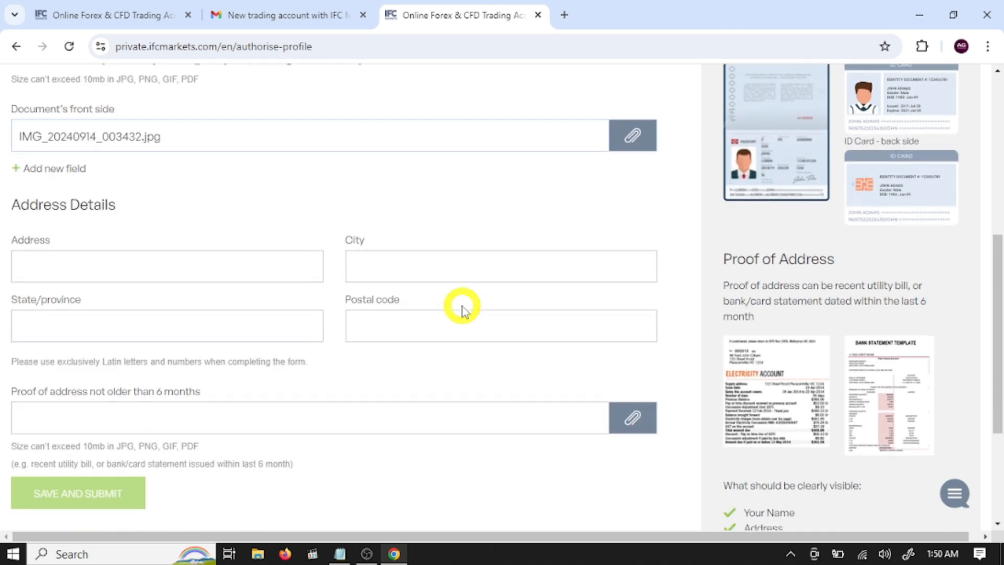
scroll(92, 138, up, 2)
scroll(93, 138, up, 1)
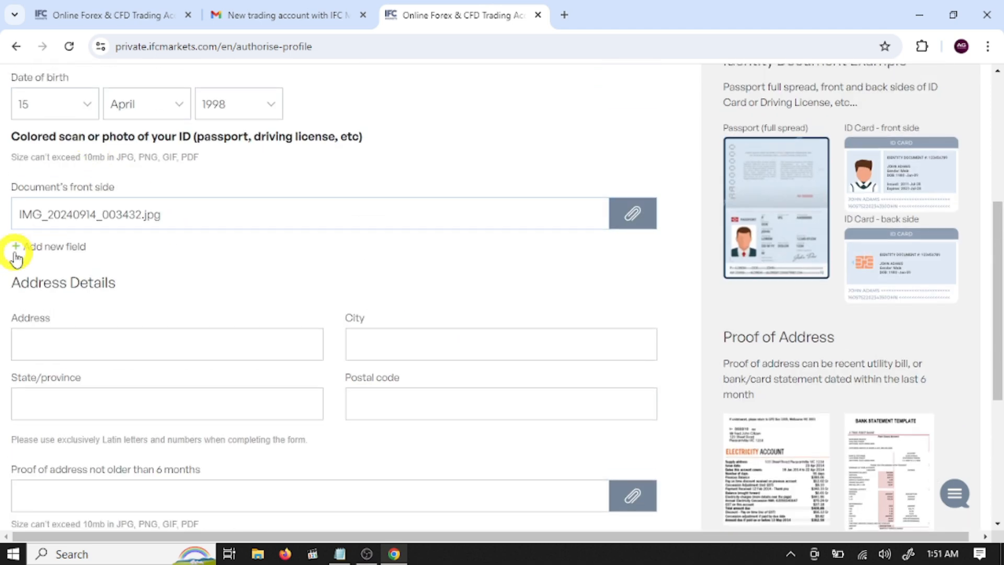
click(16, 248)
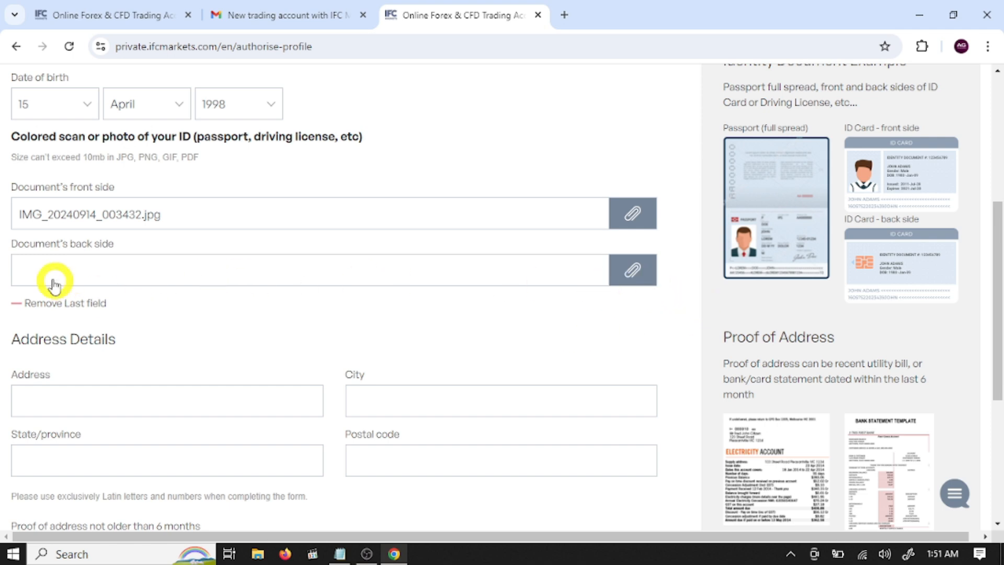
click(639, 267)
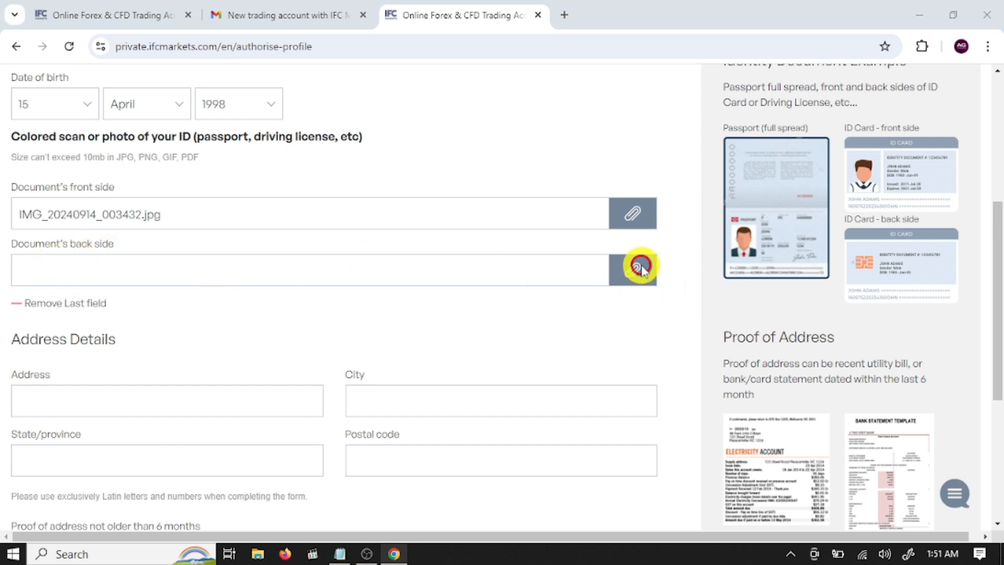
click(370, 119)
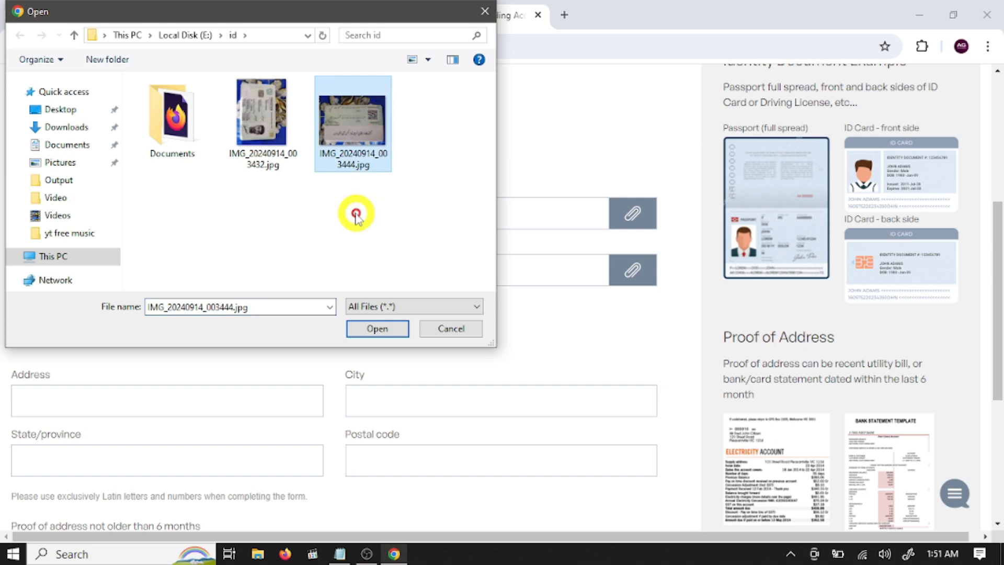
click(377, 328)
Complete the address section with UBL-27-Jul-2024 12_32_20.pdf from the Documents folder as proof of address and submit the profile authorization.
scroll(209, 293, down, 3)
click(84, 253)
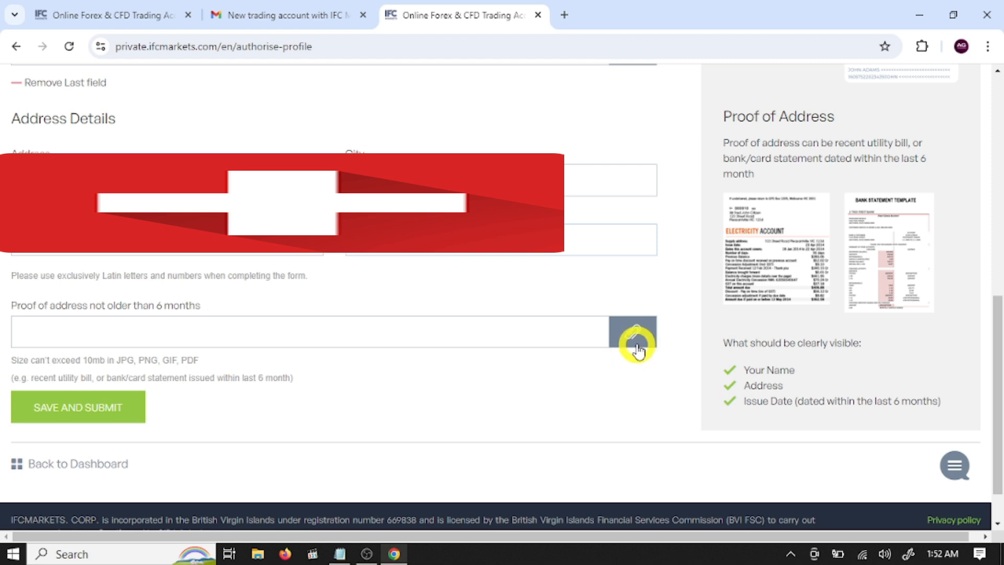
click(638, 344)
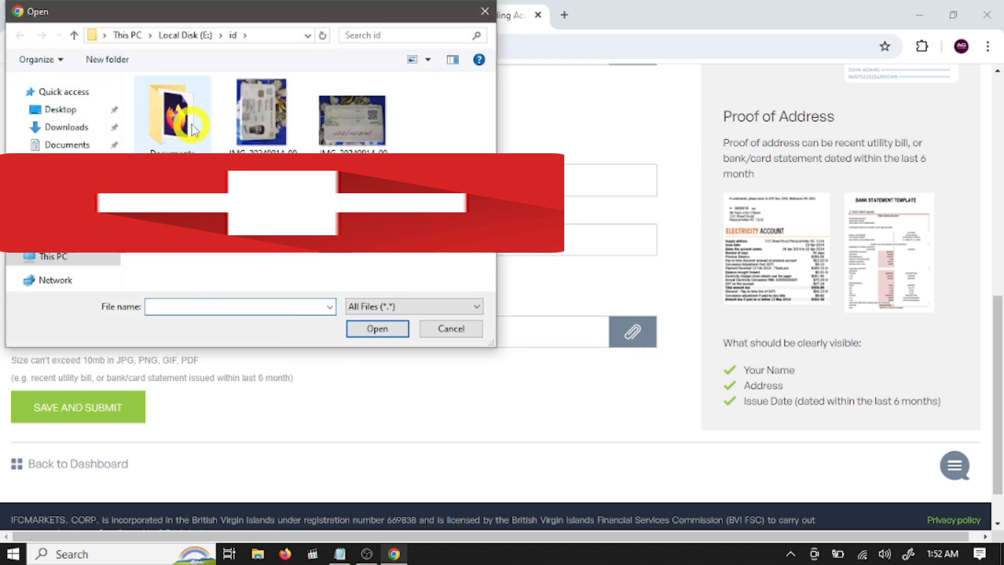
double_click(191, 125)
click(174, 102)
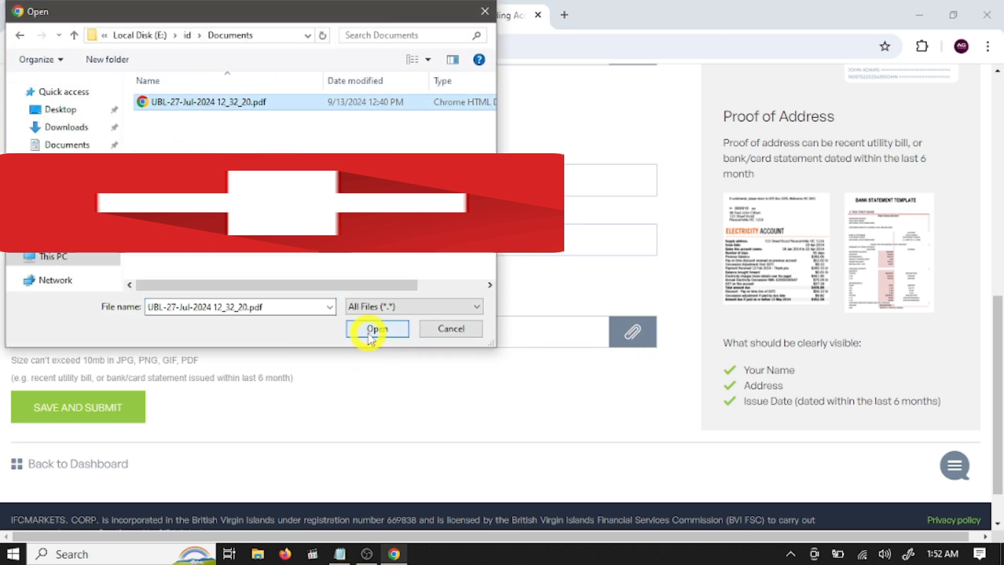
click(368, 329)
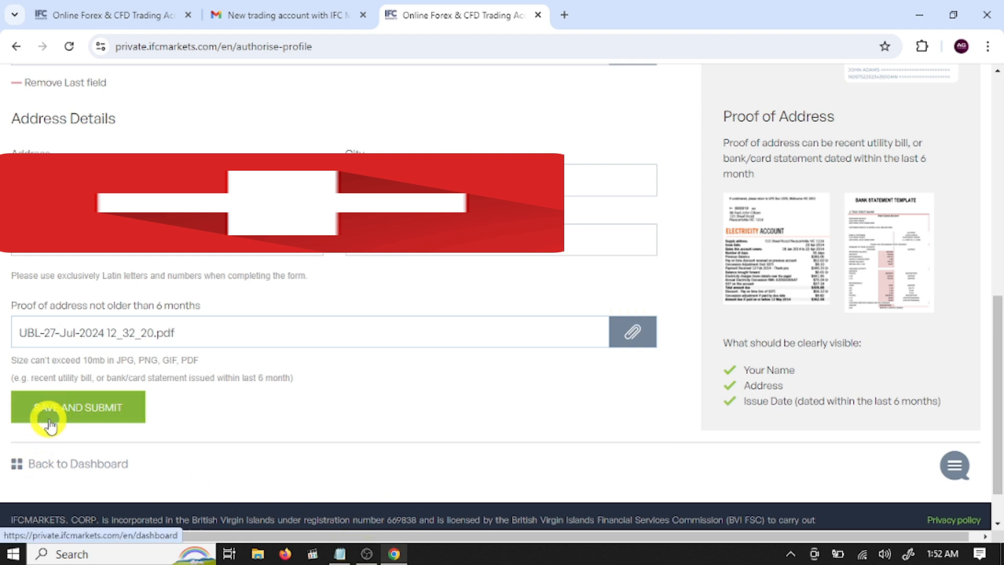
click(108, 417)
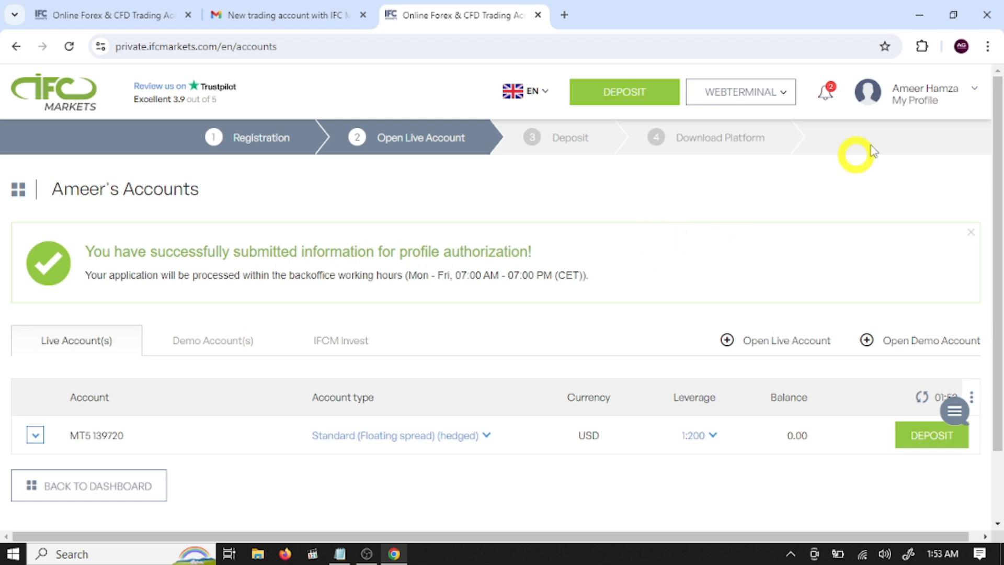
Switch to MetaTrader 5 and start opening an account, readying the company search for an entry.
click(424, 552)
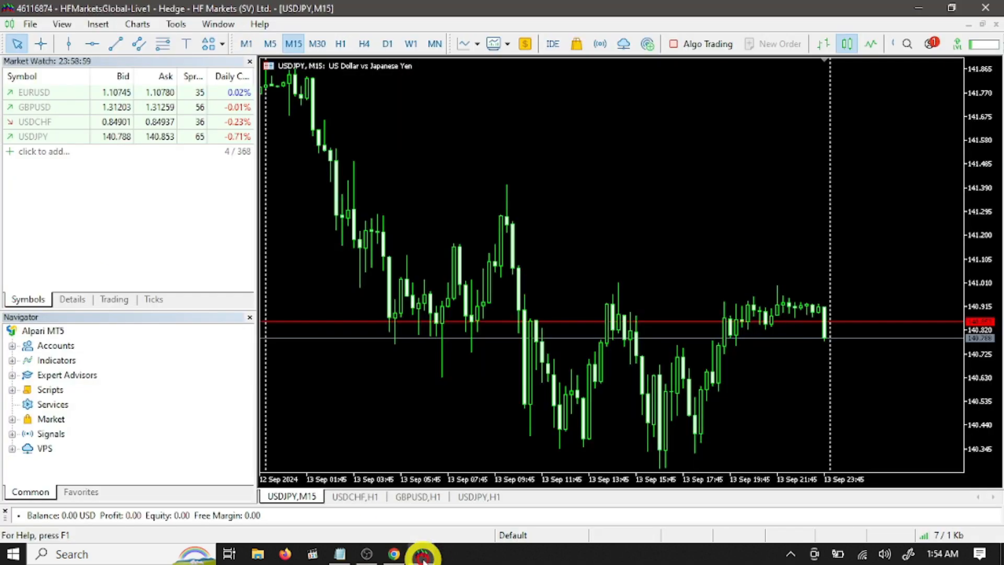
click(30, 24)
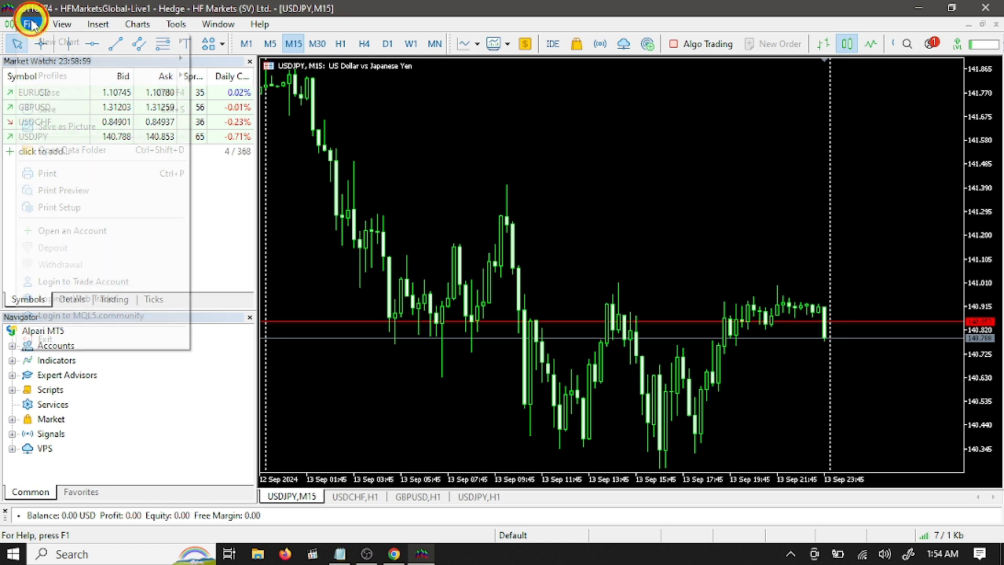
click(95, 232)
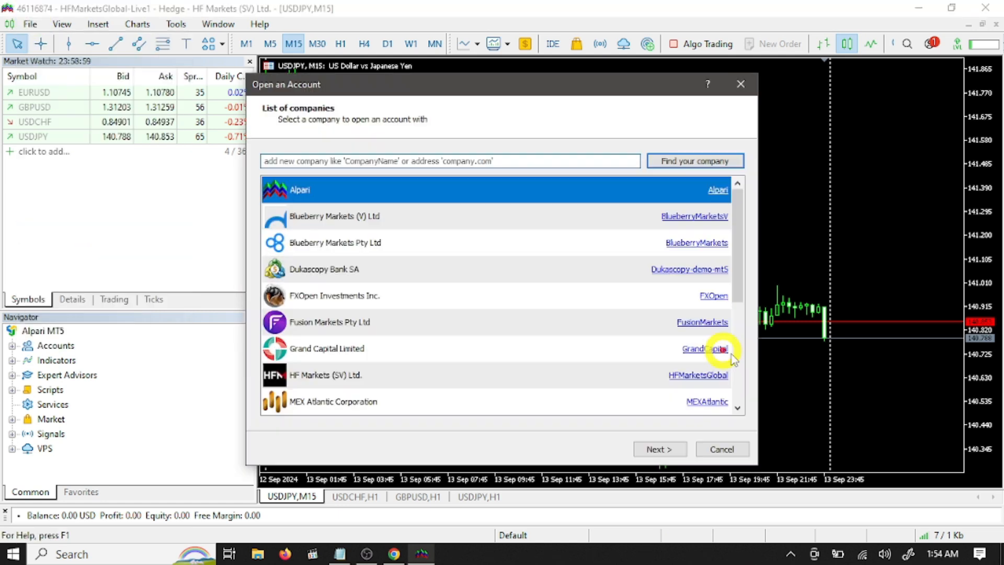
click(482, 158)
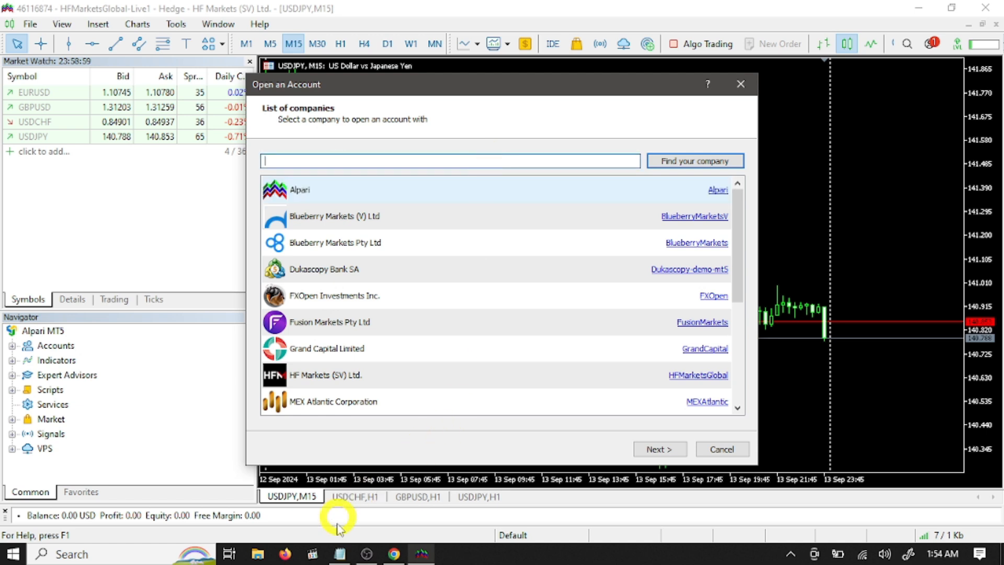
Switch to the account credentials email in Gmail and copy the server name IFCMarkets-Real.
click(392, 554)
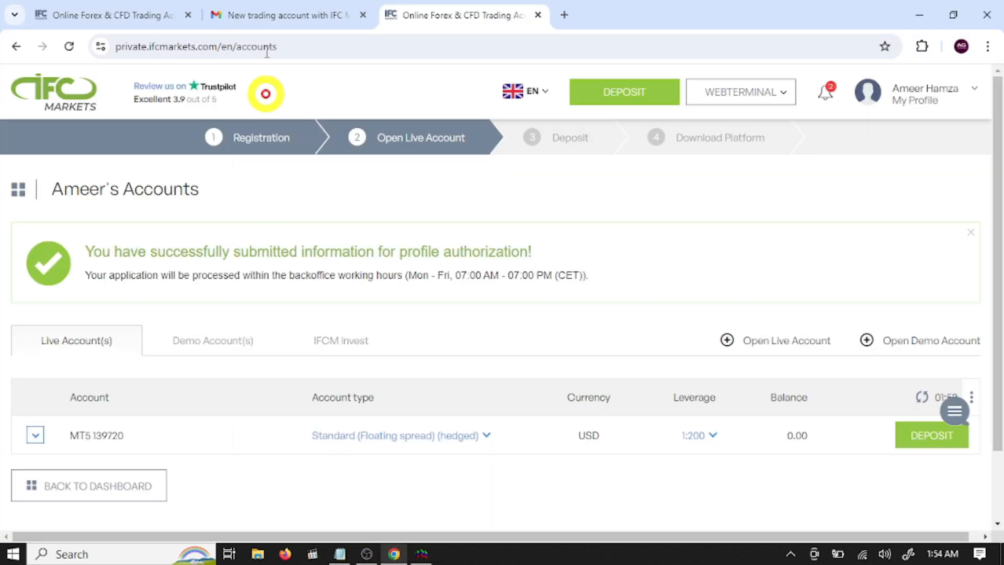
click(291, 16)
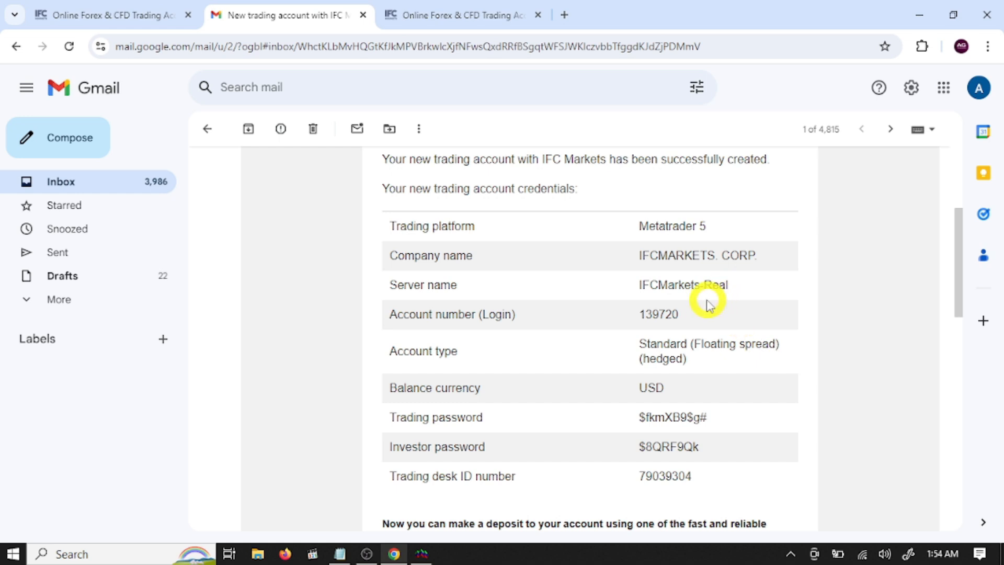
drag(728, 284, 641, 283)
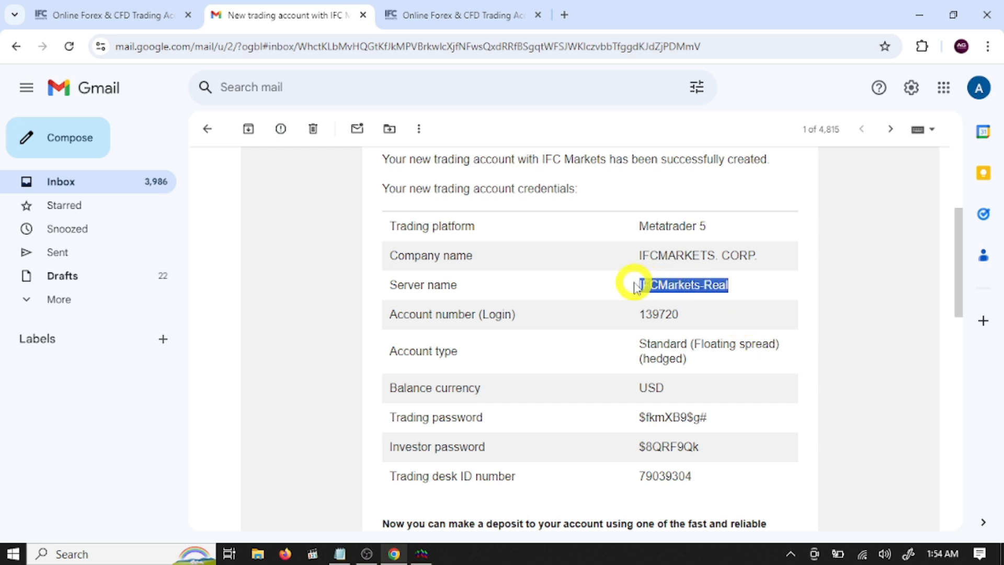
right_click(635, 287)
click(715, 307)
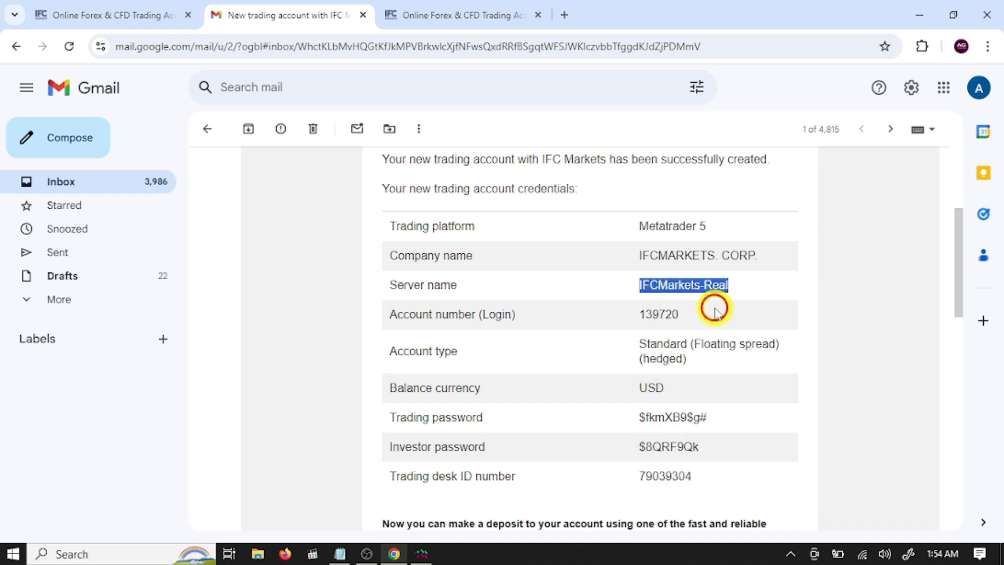
Switch back to MetaTrader 5 and search for the company using the copied server name IFCMarkets-Real.
click(422, 553)
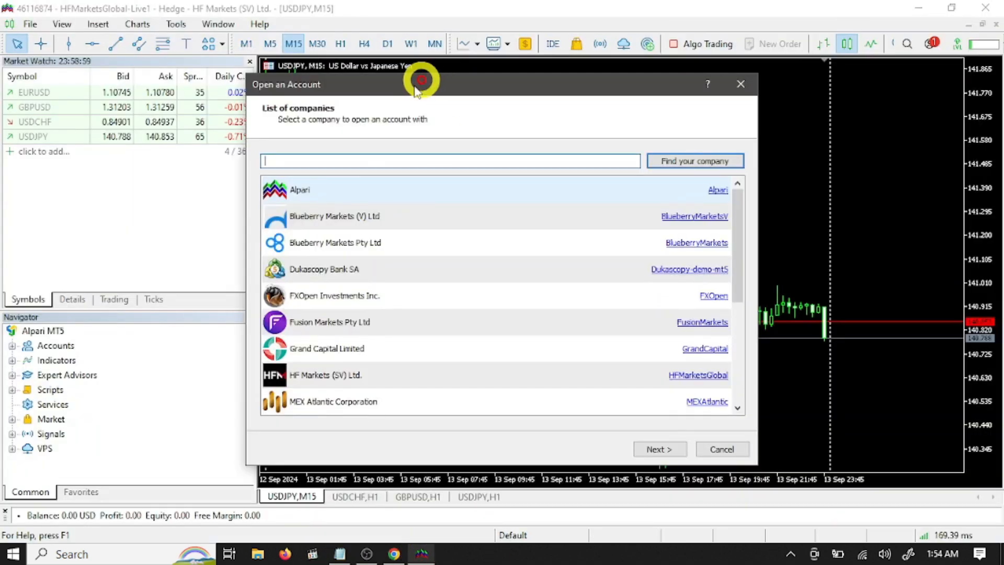
right_click(346, 162)
click(193, 227)
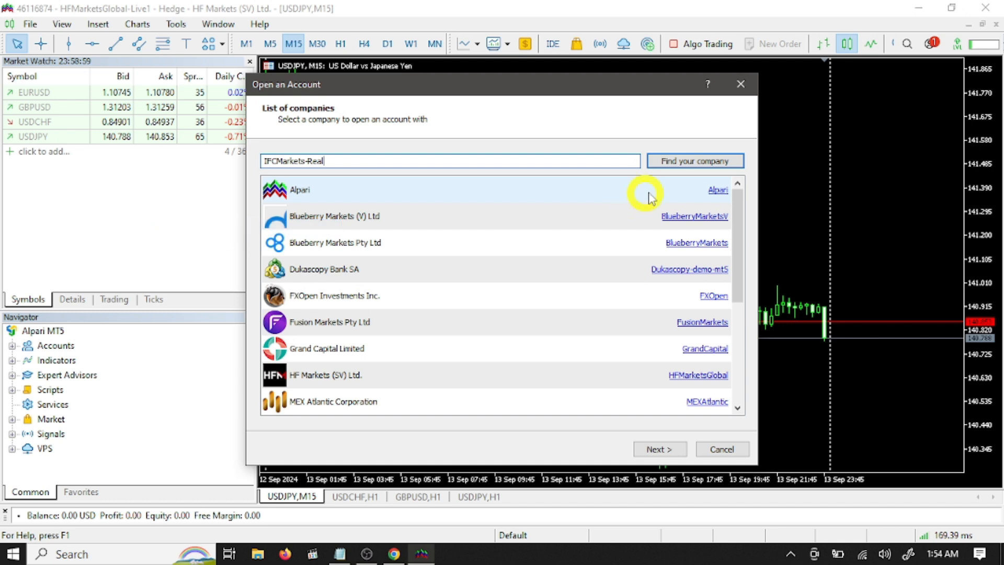
click(679, 168)
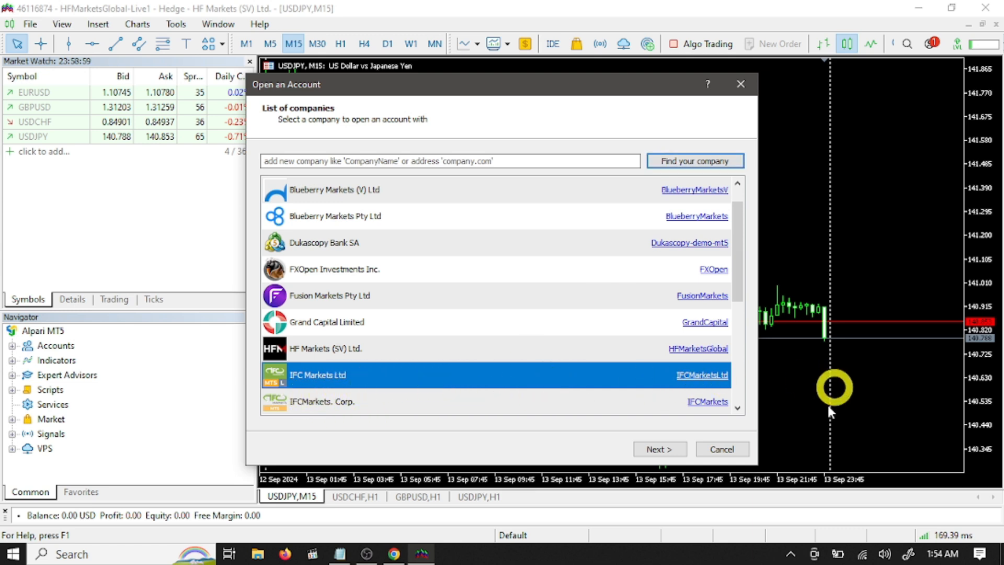
Continue with IFC Markets Ltd and choose to connect with an existing trade account.
click(655, 450)
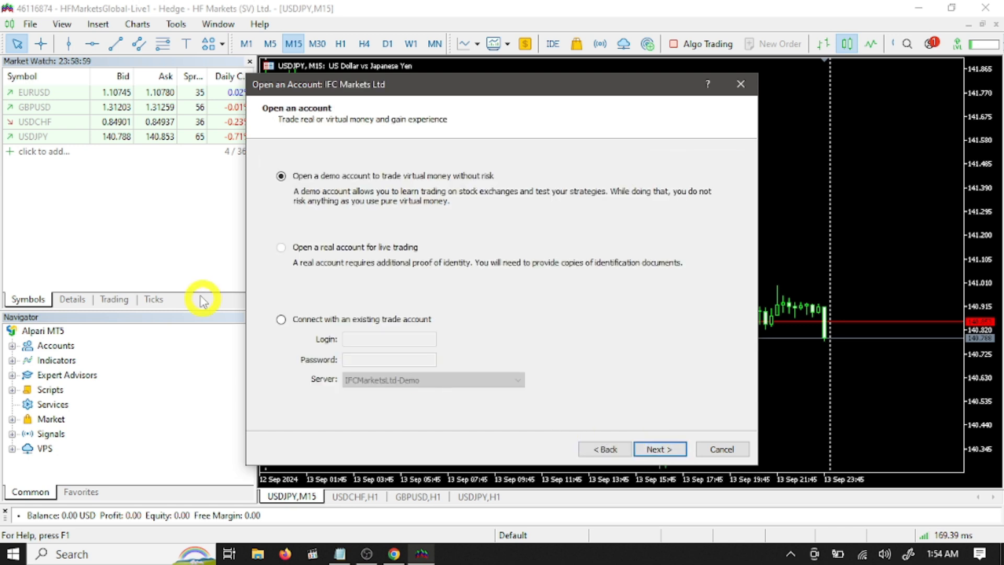
click(337, 321)
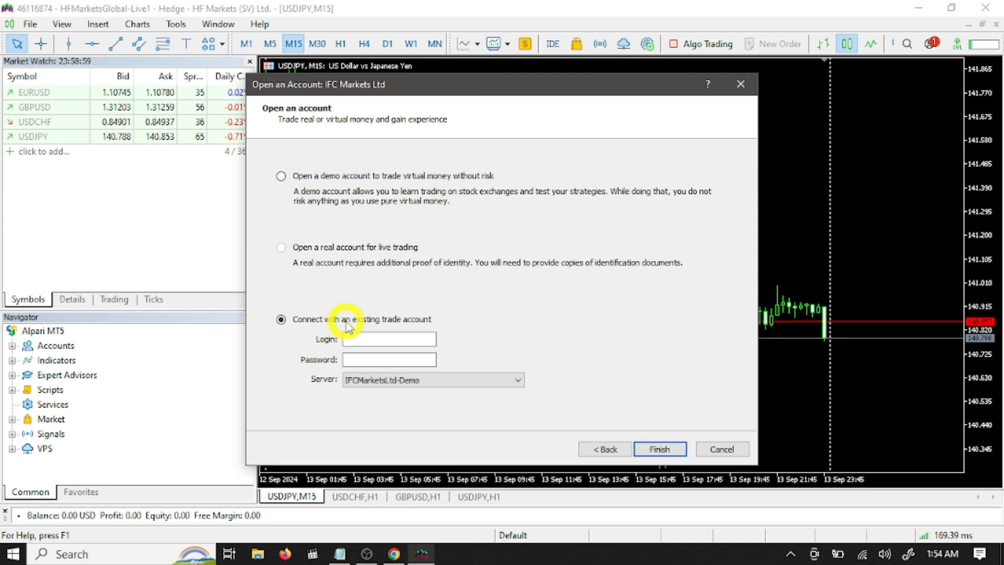
Try to copy the account number from the Gmail credentials email into the MetaTrader 5 login field.
click(393, 554)
drag(691, 314, 628, 312)
right_click(658, 313)
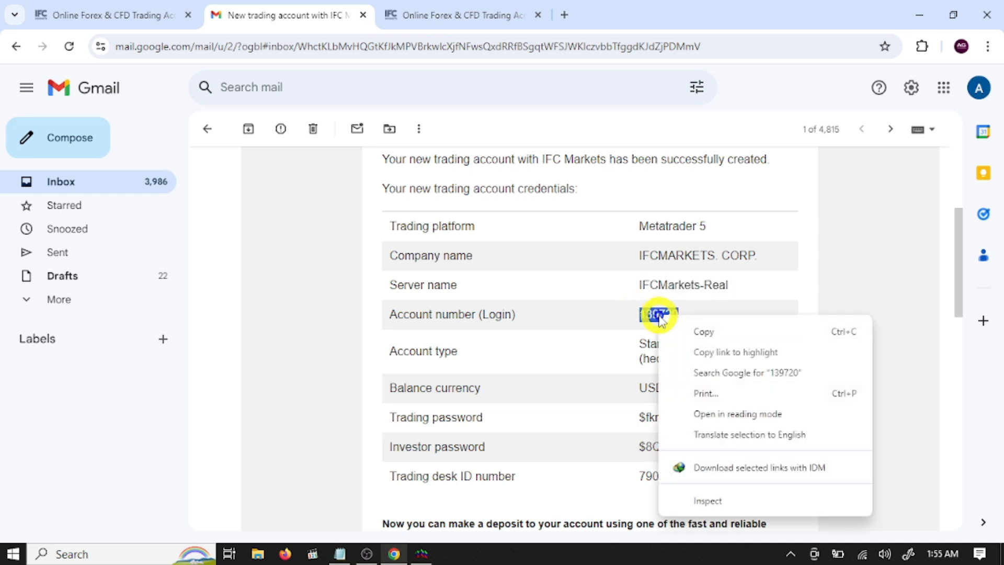
click(698, 330)
click(422, 553)
click(414, 340)
right_click(416, 339)
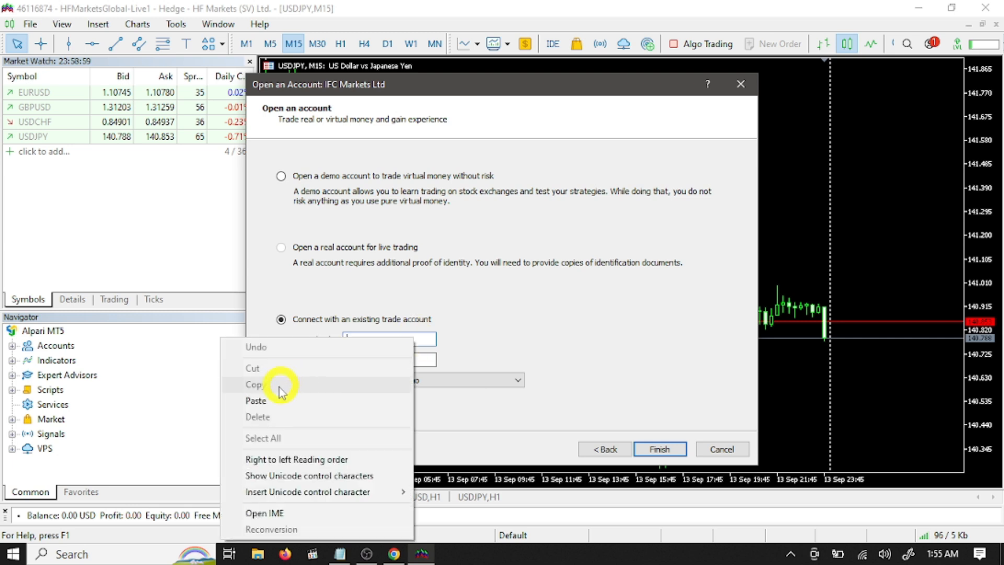
click(268, 400)
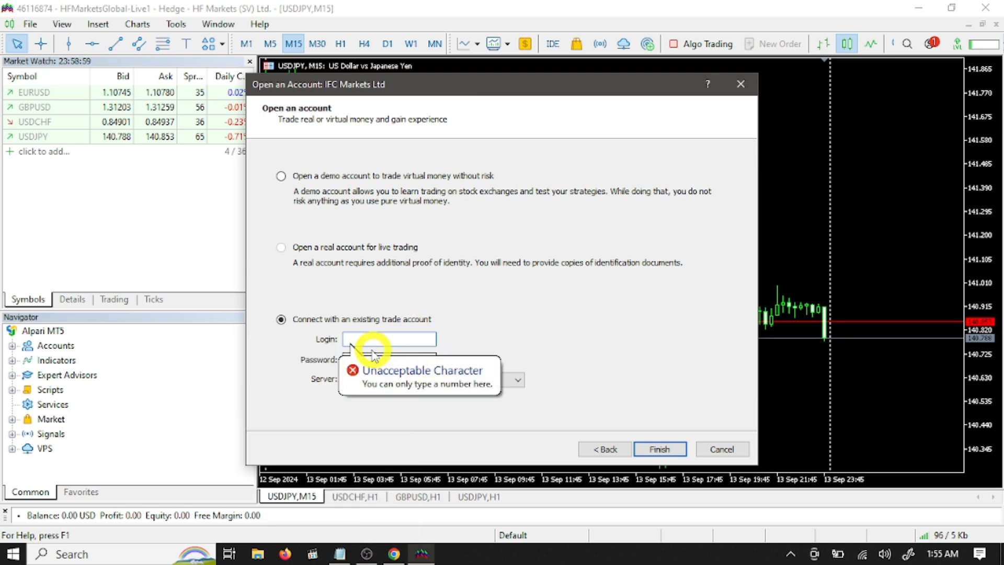
Look up the account number in the Gmail credentials email and enter it as the login in MetaTrader 5.
click(393, 554)
drag(693, 313, 642, 310)
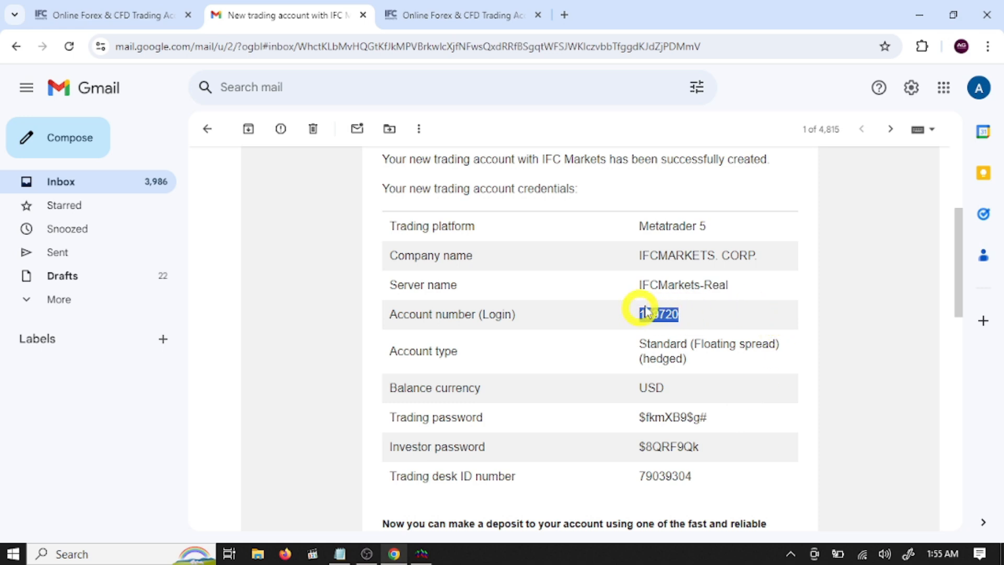
click(702, 315)
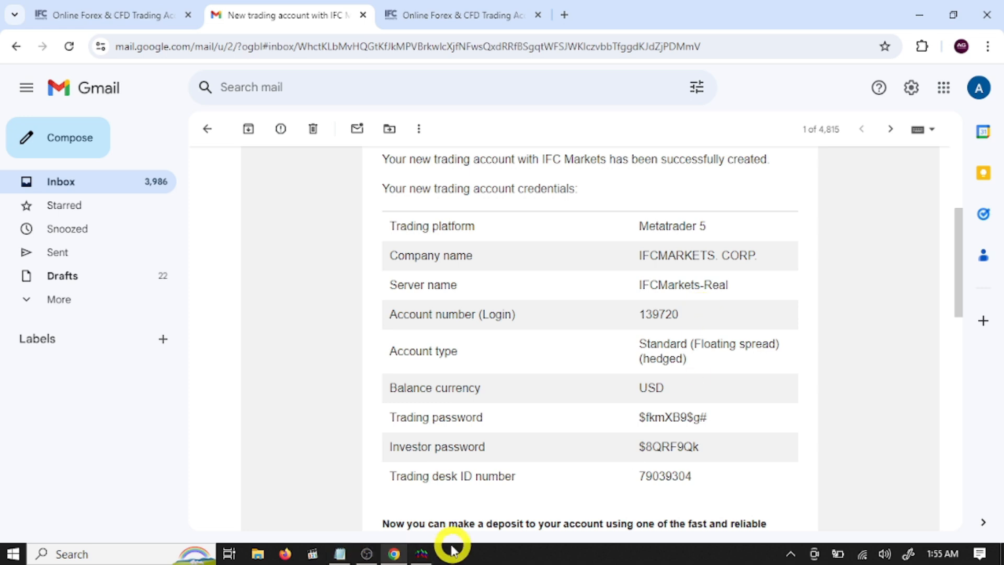
click(424, 558)
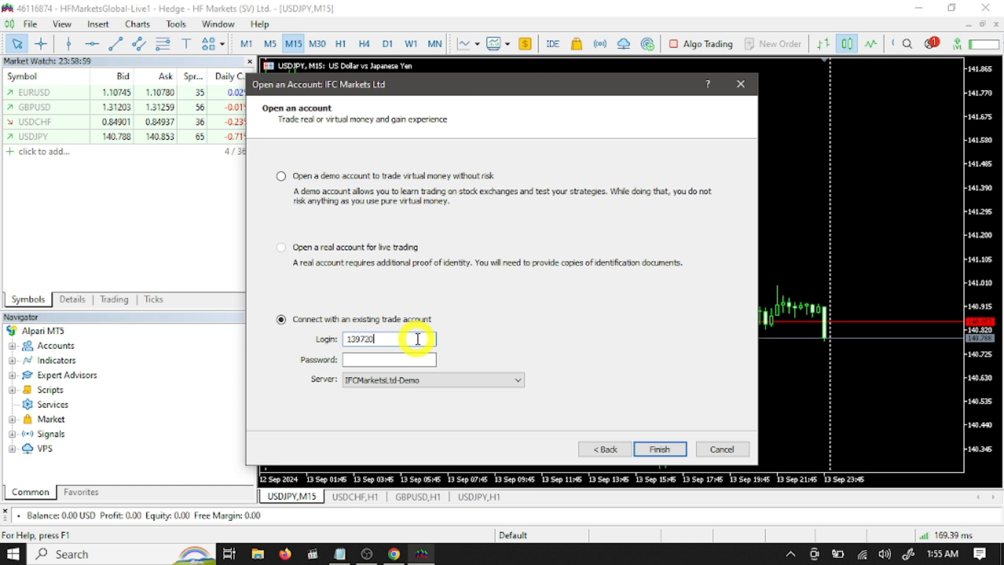
Copy the trading password from the Gmail credentials email and paste it into the password field in MetaTrader 5.
click(361, 360)
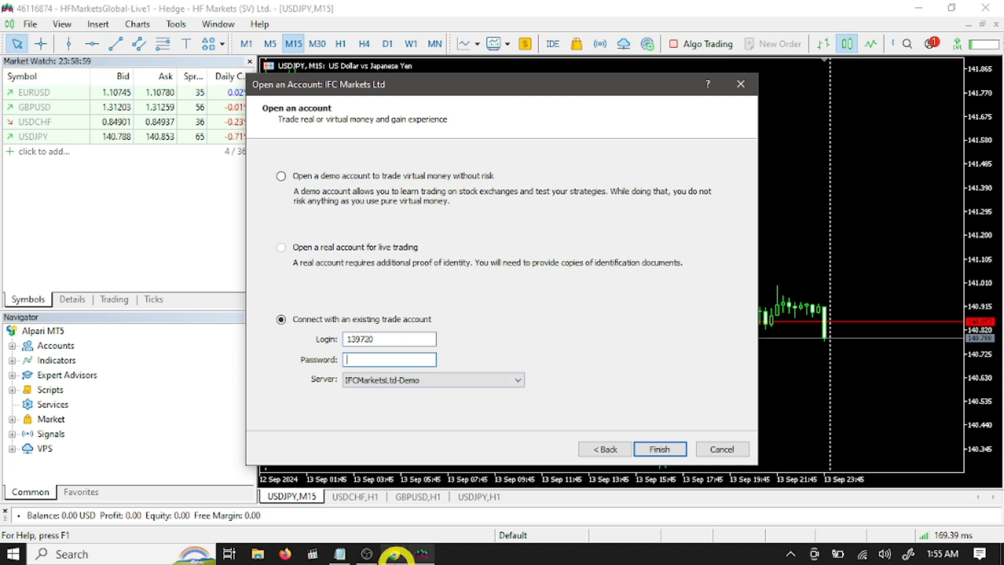
click(393, 554)
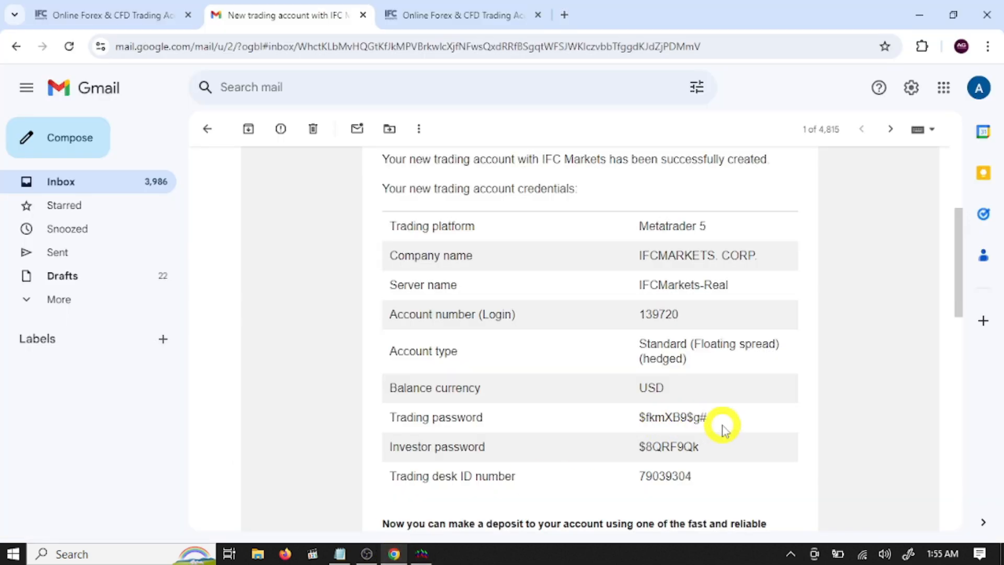
drag(723, 425, 642, 416)
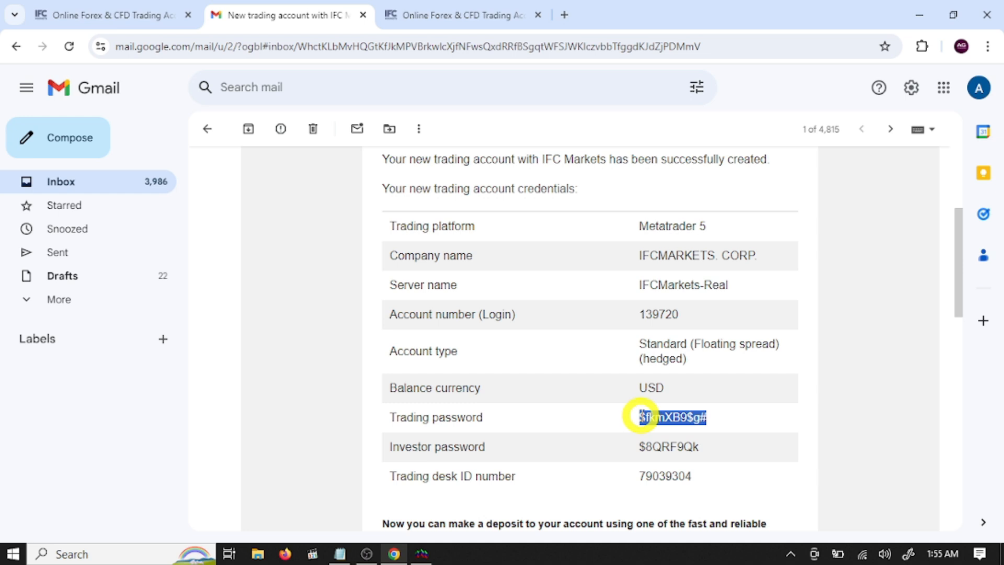
right_click(664, 416)
click(721, 234)
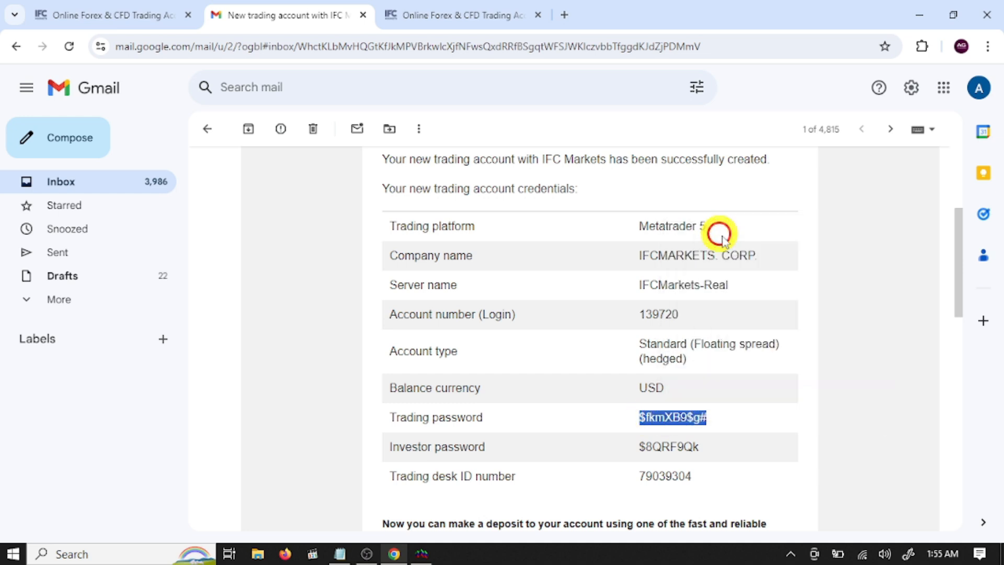
click(421, 553)
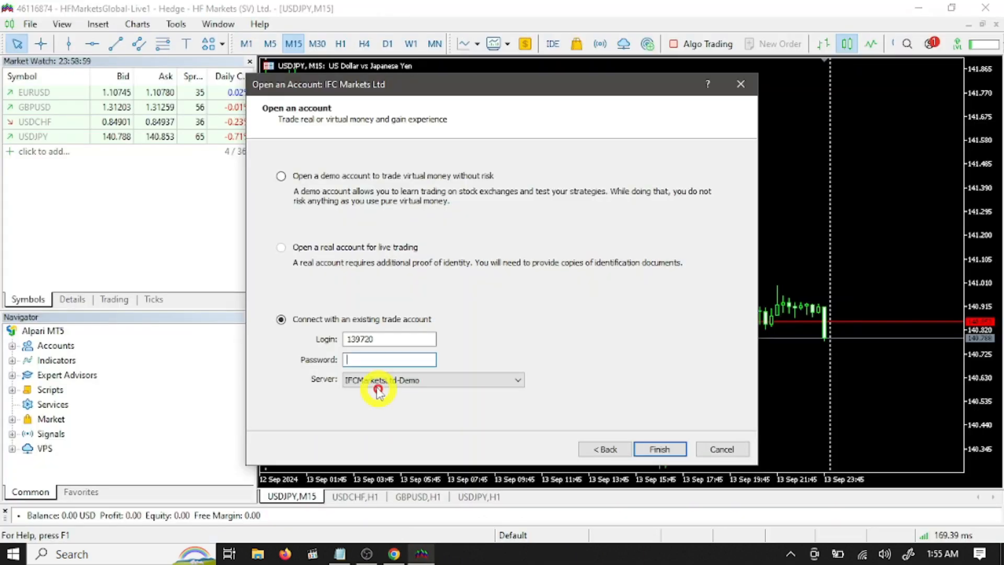
right_click(370, 360)
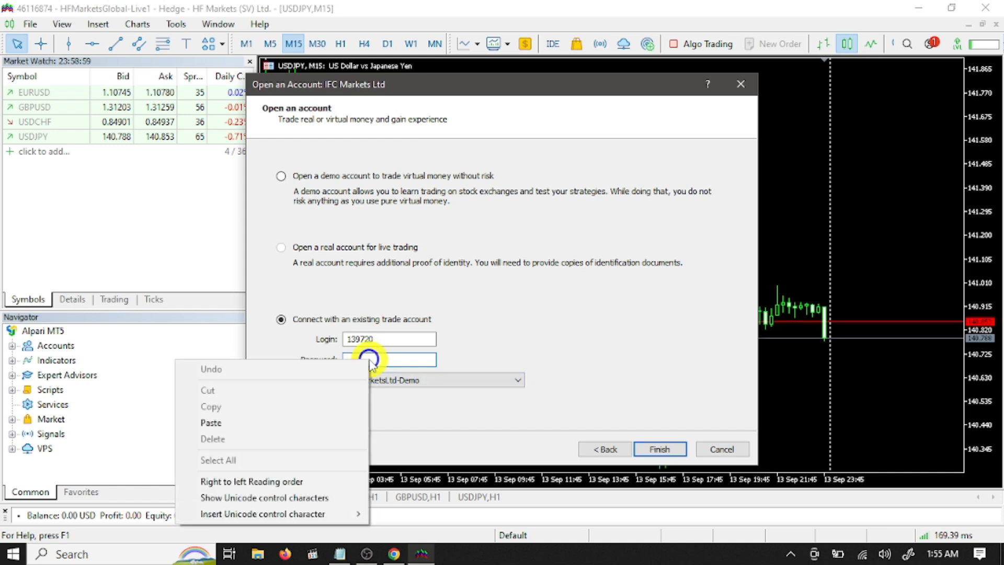
click(270, 419)
Set the server to IFCMarketsLtd-Real and finish connecting the existing trade account.
click(455, 380)
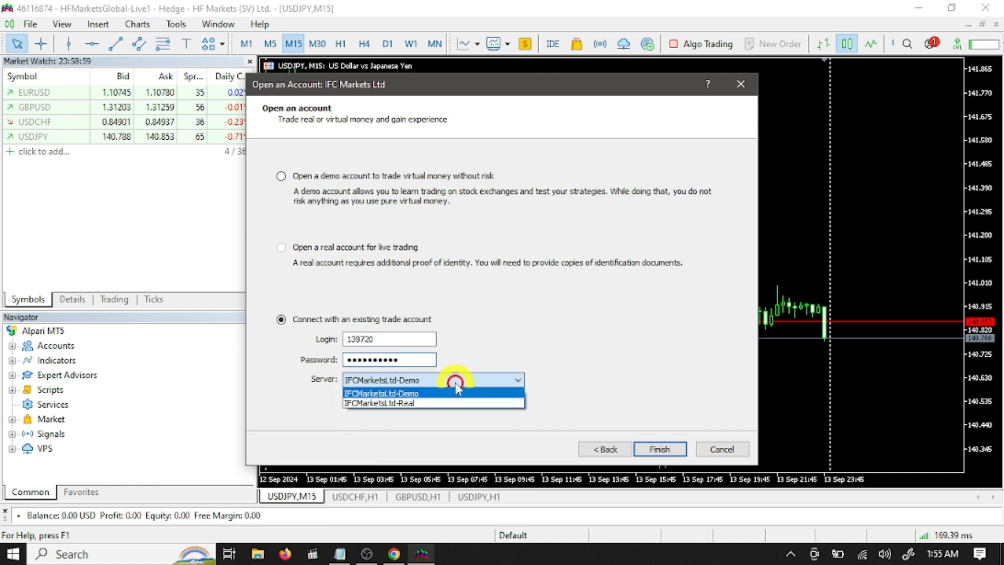
click(423, 408)
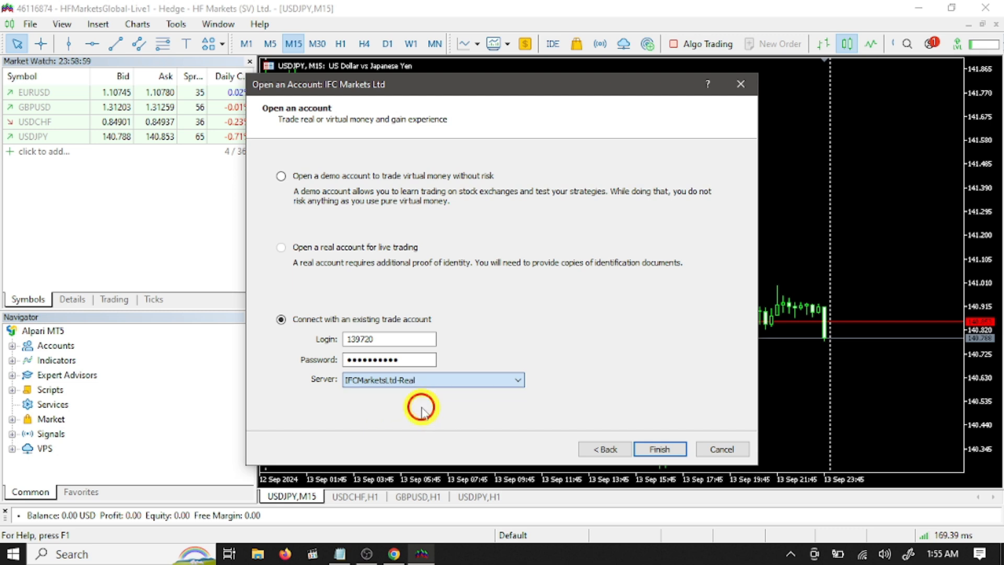
click(661, 449)
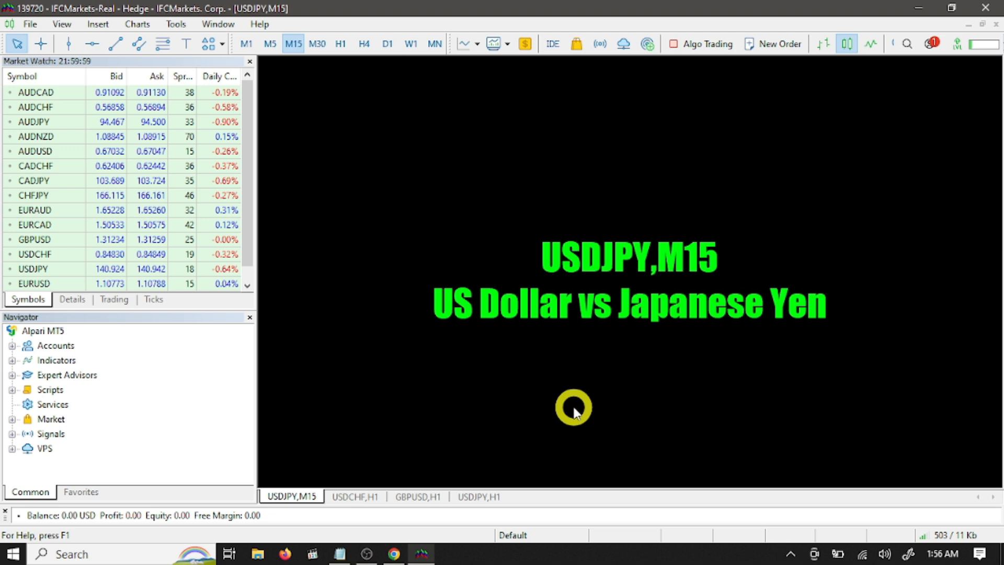
Switch to the IFC Markets site in the browser, open the deposit page and review the payment methods, processing times and fees.
click(394, 554)
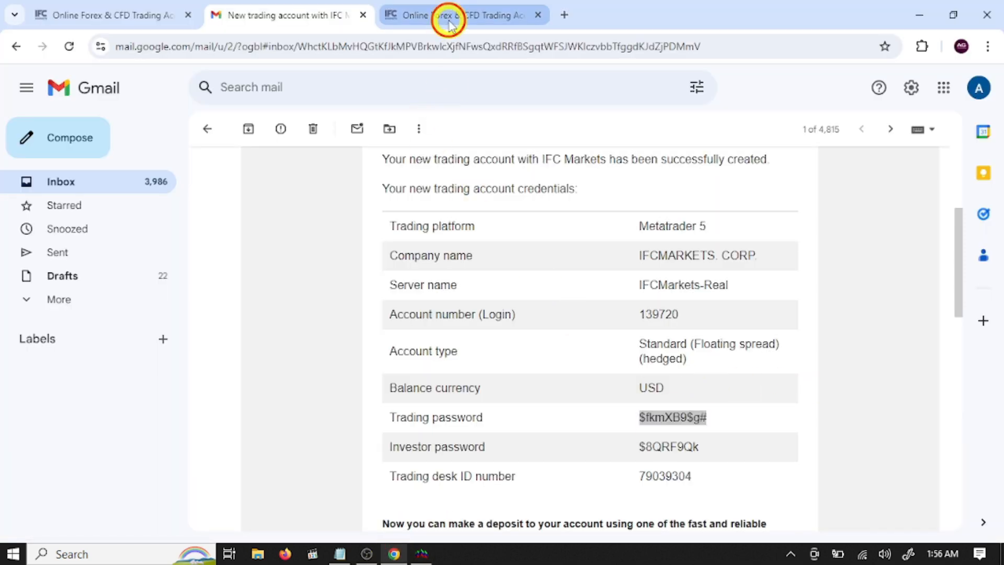
click(448, 21)
click(913, 437)
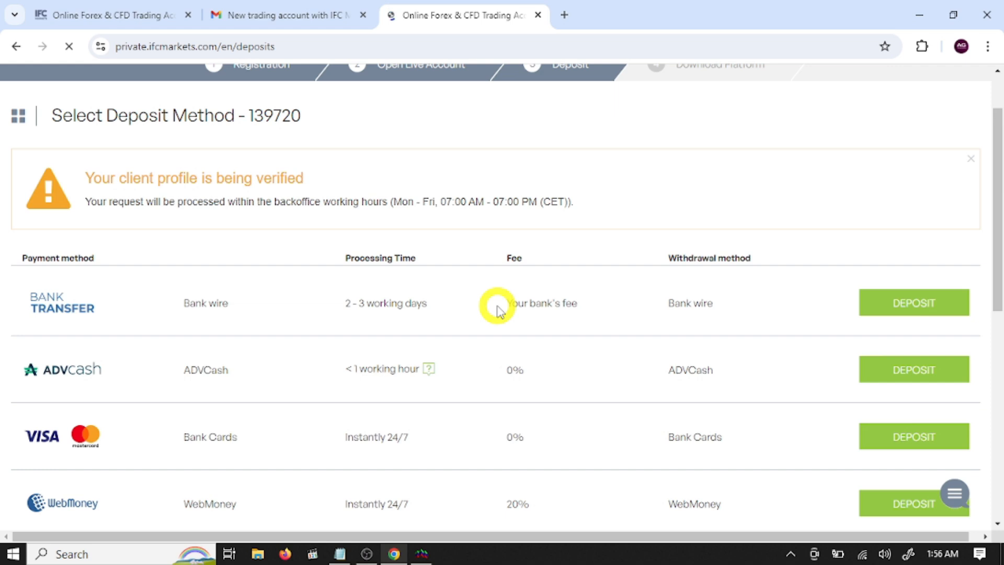
scroll(182, 337, down, 6)
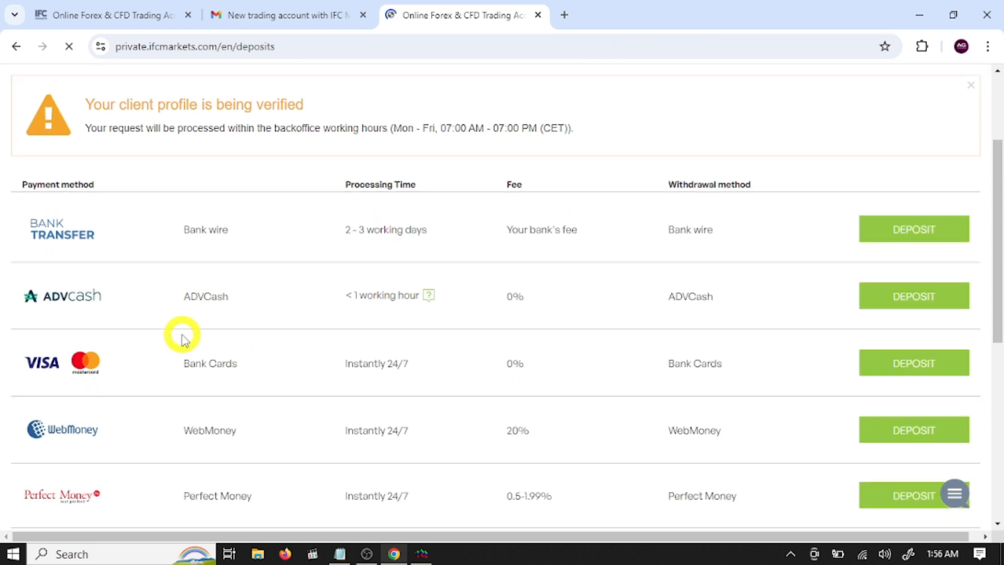
scroll(183, 337, up, 4)
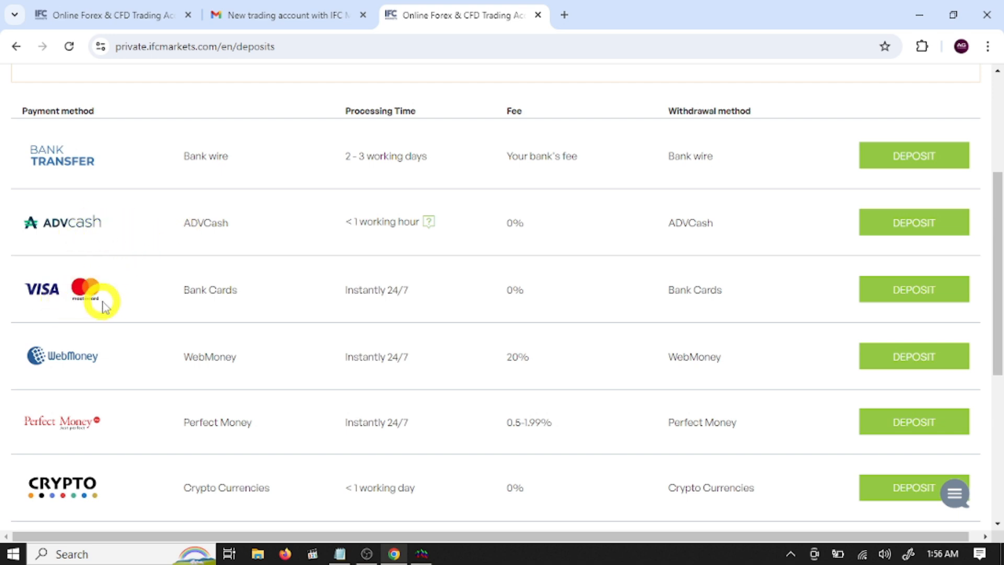
scroll(126, 366, down, 3)
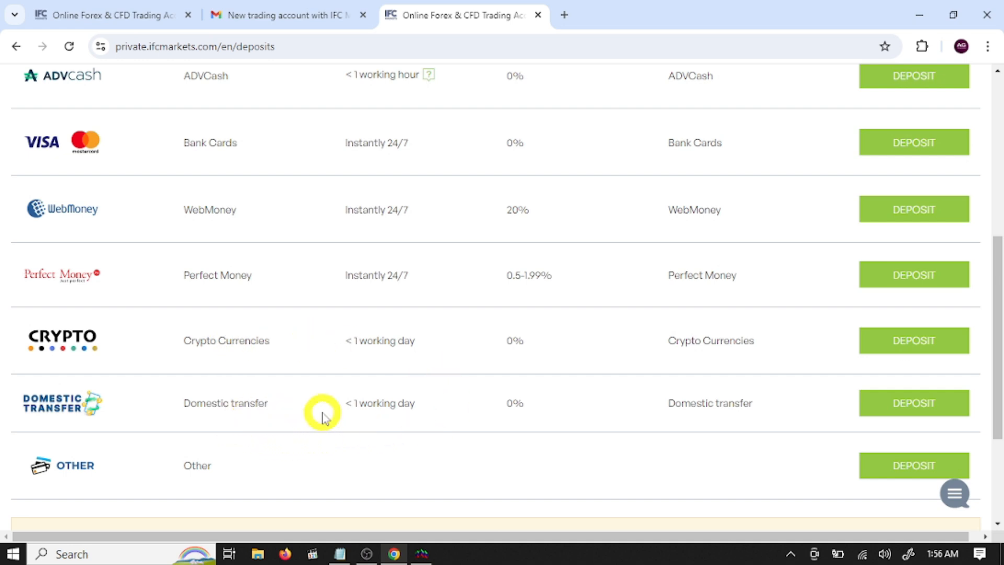
scroll(322, 414, down, 1)
scroll(883, 399, down, 2)
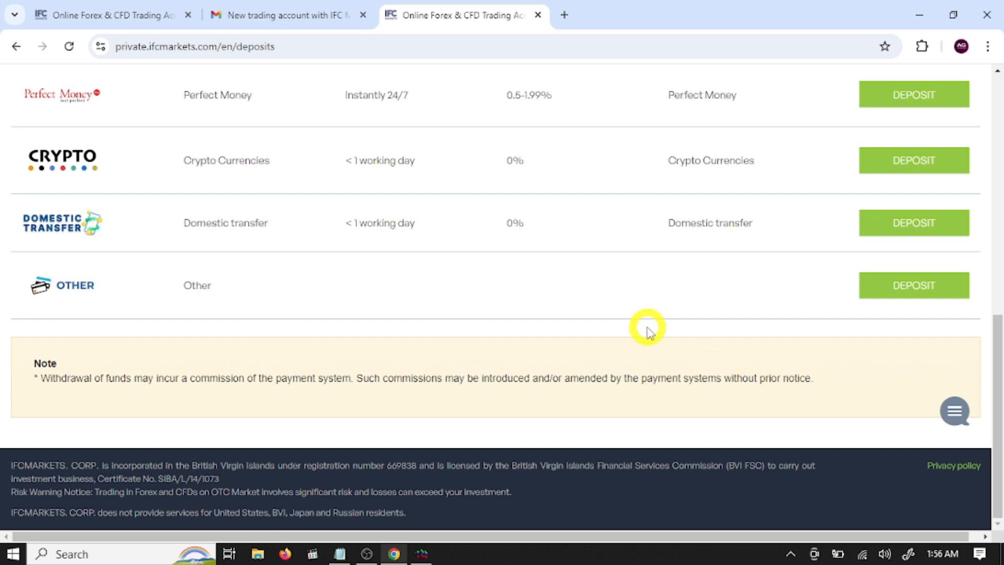
Switch back to MetaTrader 5 and show the one-click trading panel on the USDJPY M15 chart.
click(422, 556)
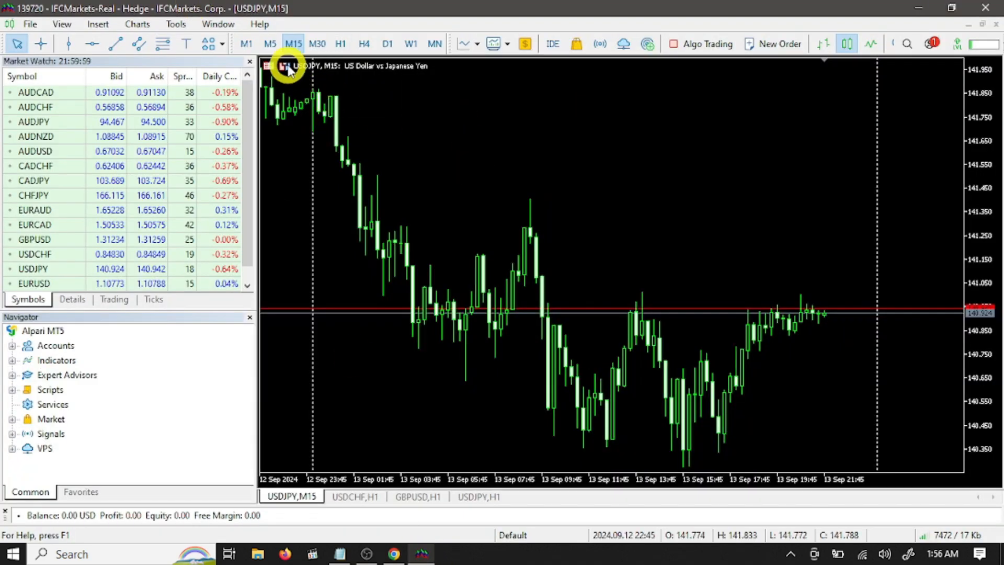
click(287, 67)
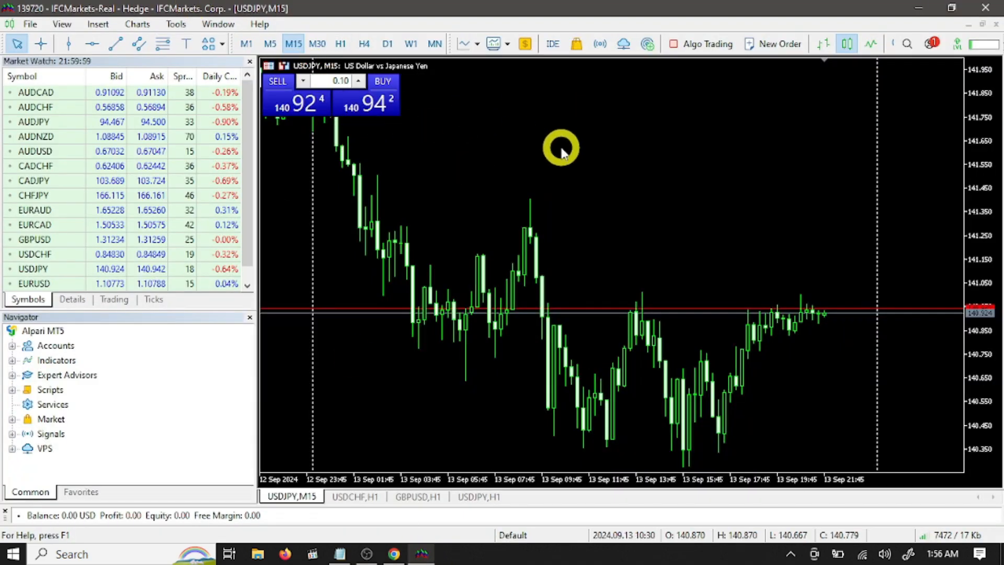